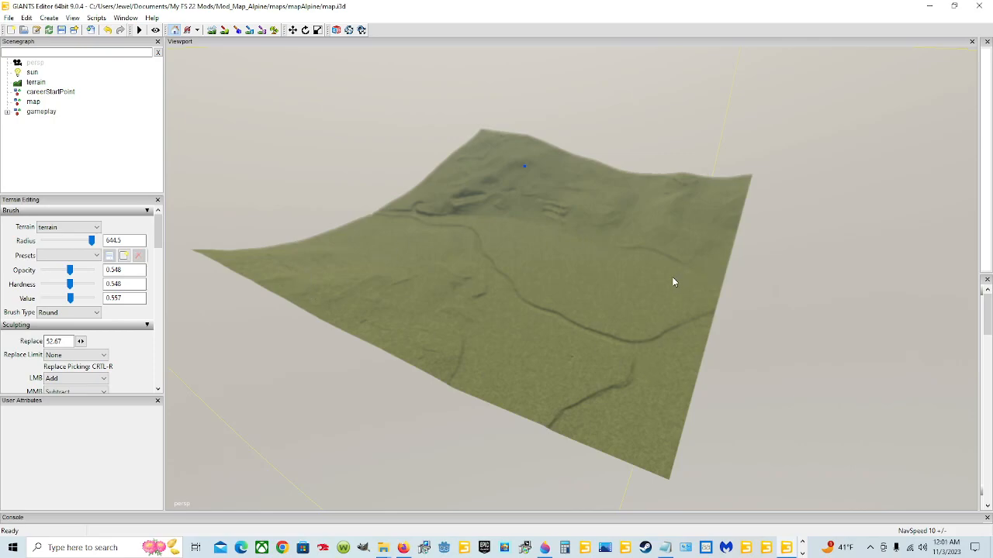
- Examine the alpine terrain from several angles and distances, including its mountains, road cuts and outer edges
{"action": "mouse_move", "coordinate": [516, 311]}
{"action": "left_mouse_down", "text": "alt"}
{"action": "mouse_move", "coordinate": [518, 289]}
{"action": "mouse_move", "coordinate": [511, 299]}
{"action": "left_mouse_up", "text": "alt"}
{"action": "left_click_drag", "start_coordinate": [510, 349], "coordinate": [474, 365], "text": "alt"}
{"action": "scroll", "coordinate": [569, 330], "scroll_direction": "up", "scroll_amount": 3}
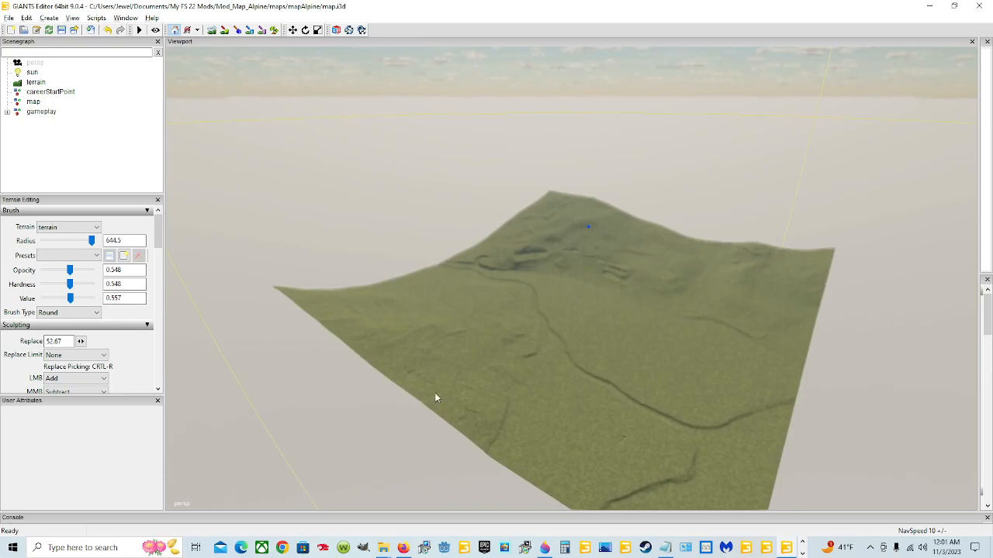
{"action": "scroll", "coordinate": [651, 143], "scroll_direction": "up", "scroll_amount": 4}
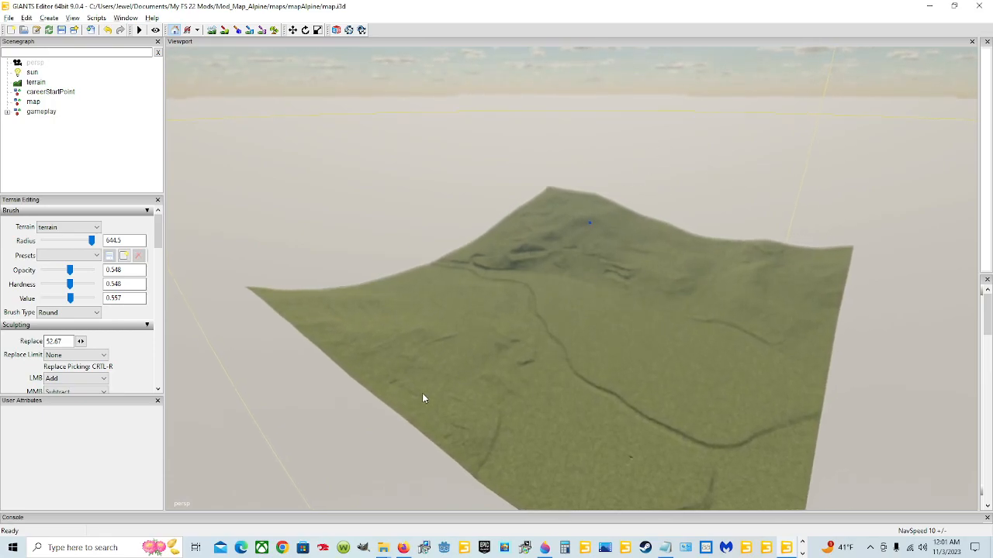
{"action": "scroll", "coordinate": [422, 395], "scroll_direction": "up", "scroll_amount": 5}
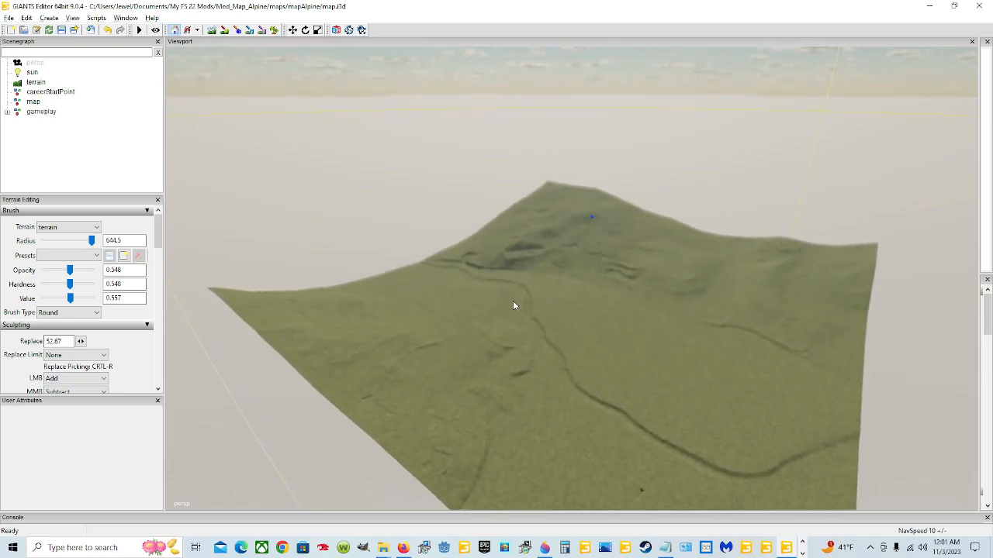
{"action": "scroll", "coordinate": [466, 344], "scroll_direction": "up", "scroll_amount": 5}
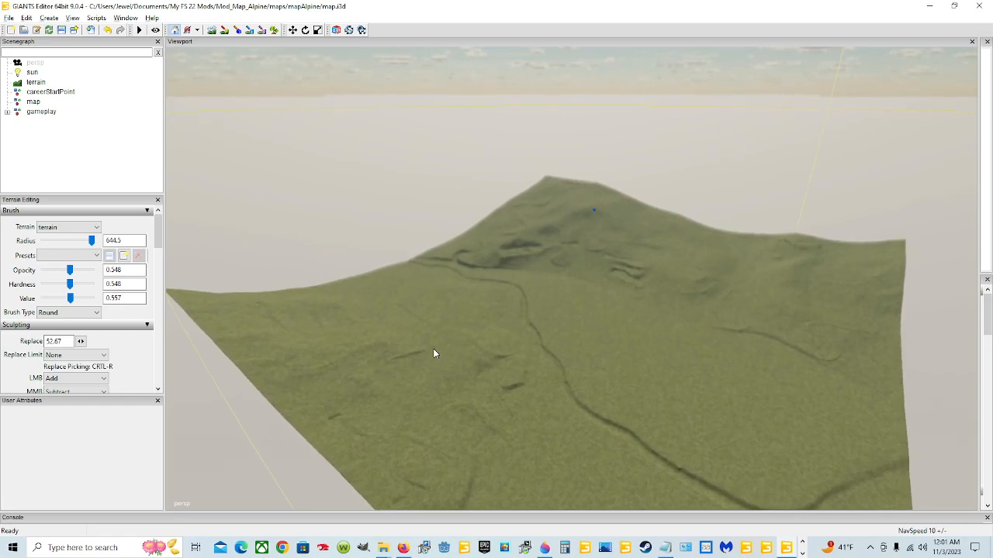
{"action": "scroll", "coordinate": [458, 342], "scroll_direction": "up", "scroll_amount": 5}
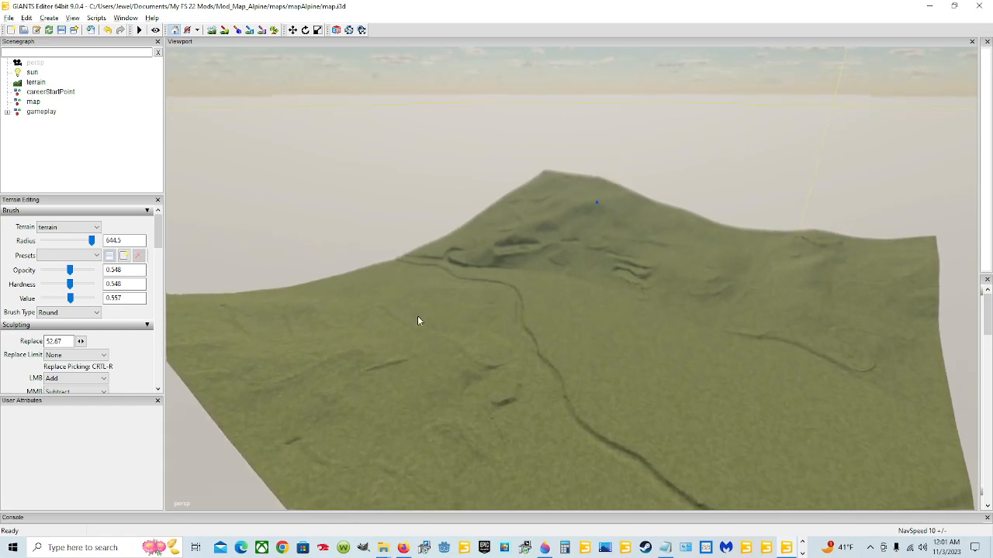
{"action": "scroll", "coordinate": [369, 361], "scroll_direction": "up", "scroll_amount": 5}
{"action": "scroll", "coordinate": [447, 339], "scroll_direction": "up", "scroll_amount": 5}
{"action": "scroll", "coordinate": [500, 386], "scroll_direction": "up", "scroll_amount": 2}
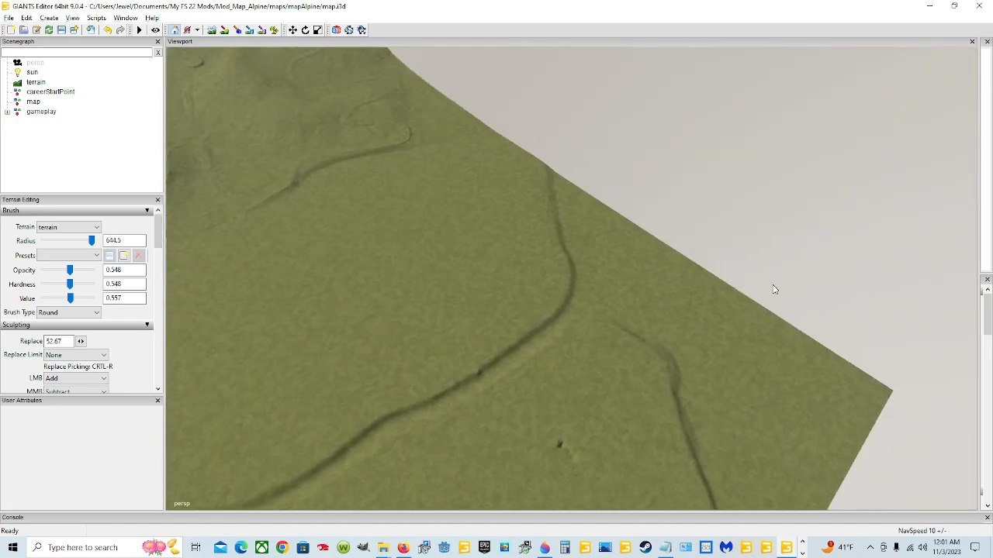
{"action": "scroll", "coordinate": [621, 384], "scroll_direction": "down", "scroll_amount": 6}
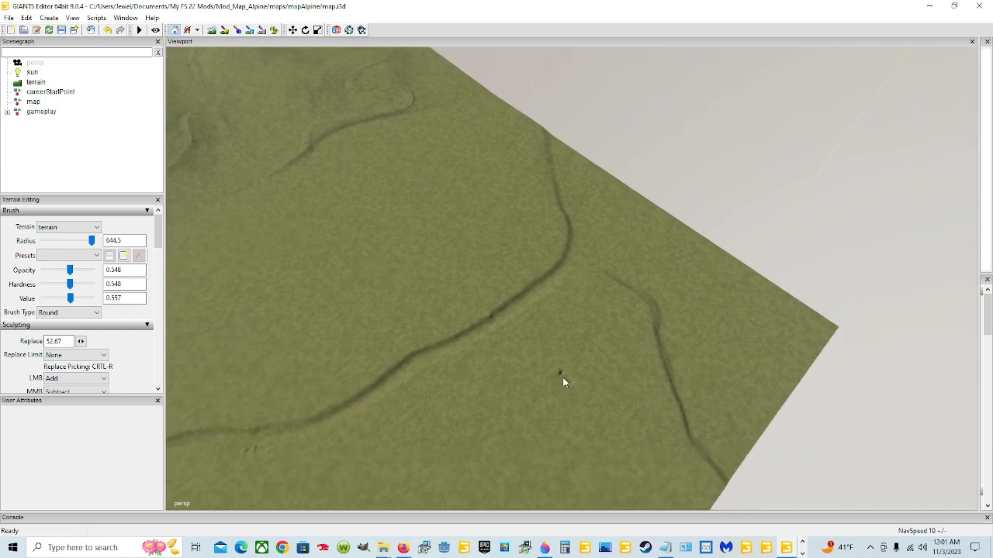
{"action": "left_click_drag", "start_coordinate": [577, 380], "coordinate": [488, 353], "text": "alt"}
{"action": "left_click_drag", "start_coordinate": [591, 283], "coordinate": [528, 354], "text": "alt"}
- Select the map object and set the foliage painting layer to decoBush
{"action": "left_click", "coordinate": [34, 102]}
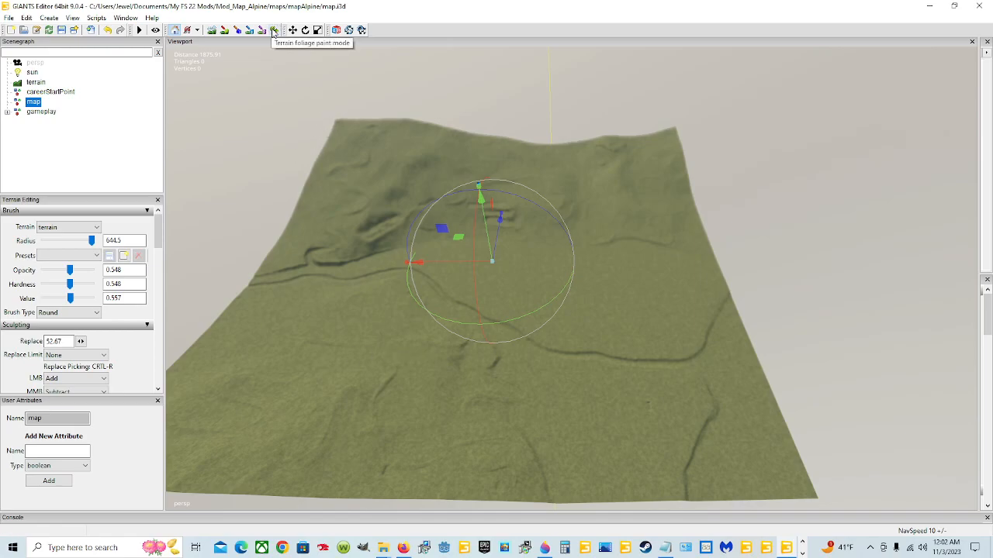
{"action": "scroll", "coordinate": [129, 371], "scroll_direction": "down", "scroll_amount": 3}
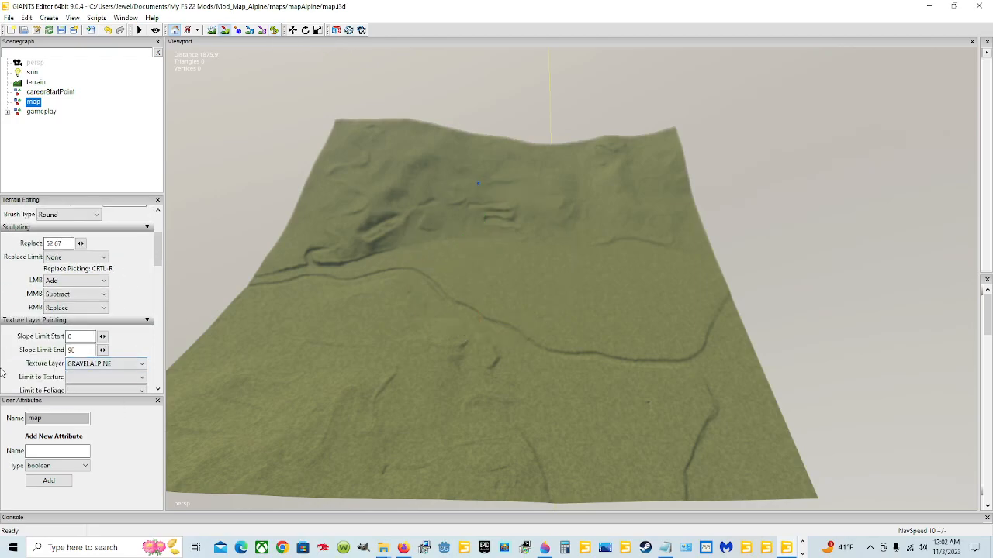
{"action": "scroll", "coordinate": [14, 359], "scroll_direction": "down", "scroll_amount": 2}
{"action": "scroll", "coordinate": [140, 383], "scroll_direction": "down", "scroll_amount": 5}
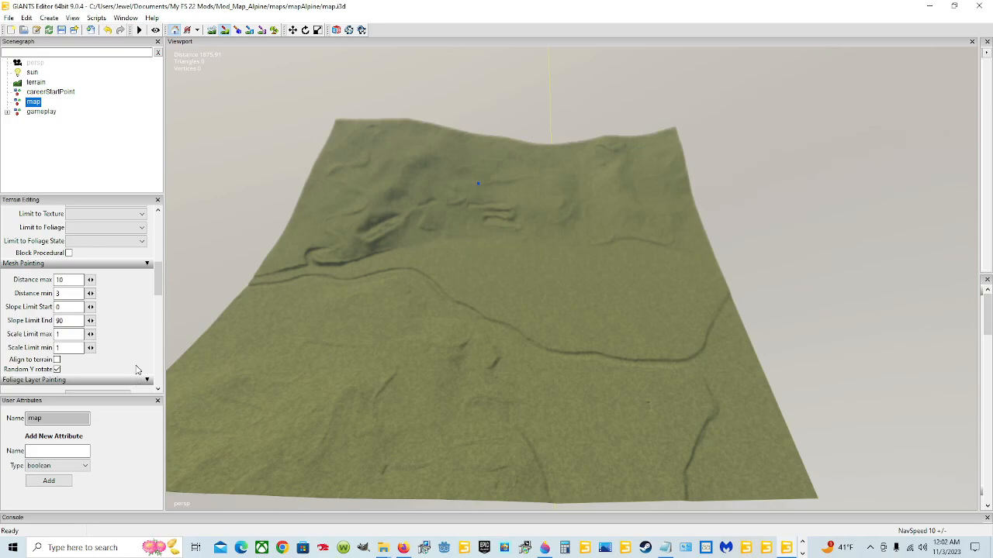
{"action": "scroll", "coordinate": [137, 373], "scroll_direction": "down", "scroll_amount": 2}
{"action": "scroll", "coordinate": [143, 358], "scroll_direction": "up", "scroll_amount": 4}
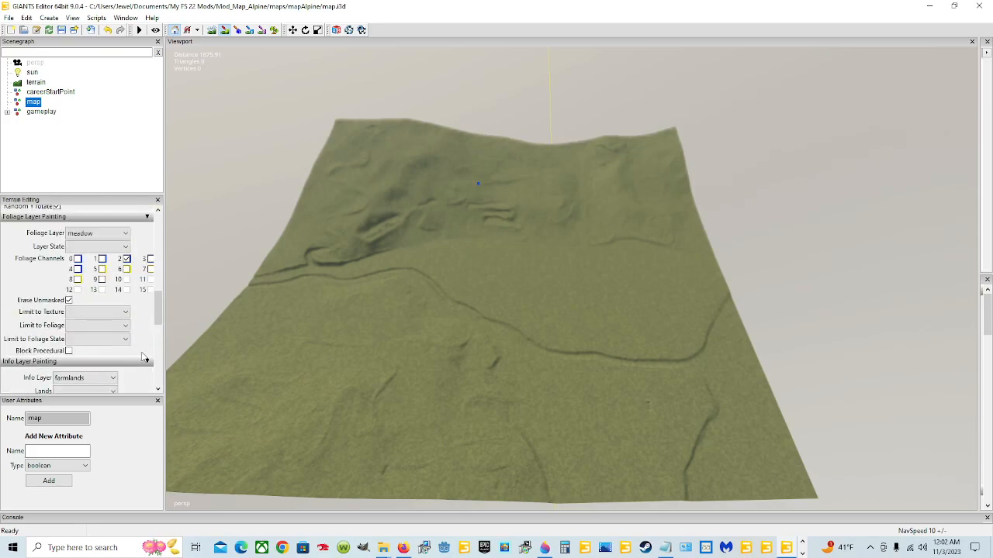
{"action": "left_click", "coordinate": [112, 303]}
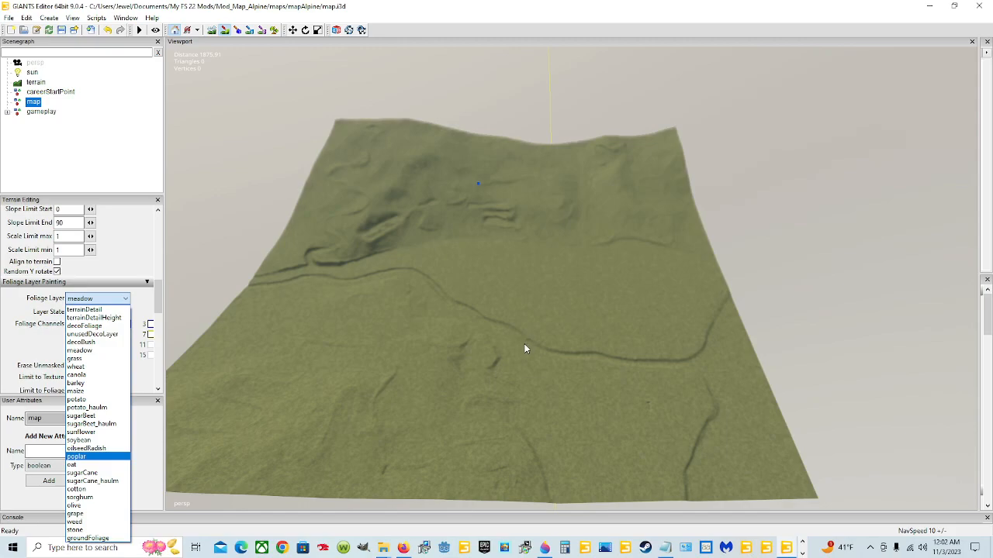
{"action": "left_click", "coordinate": [81, 342]}
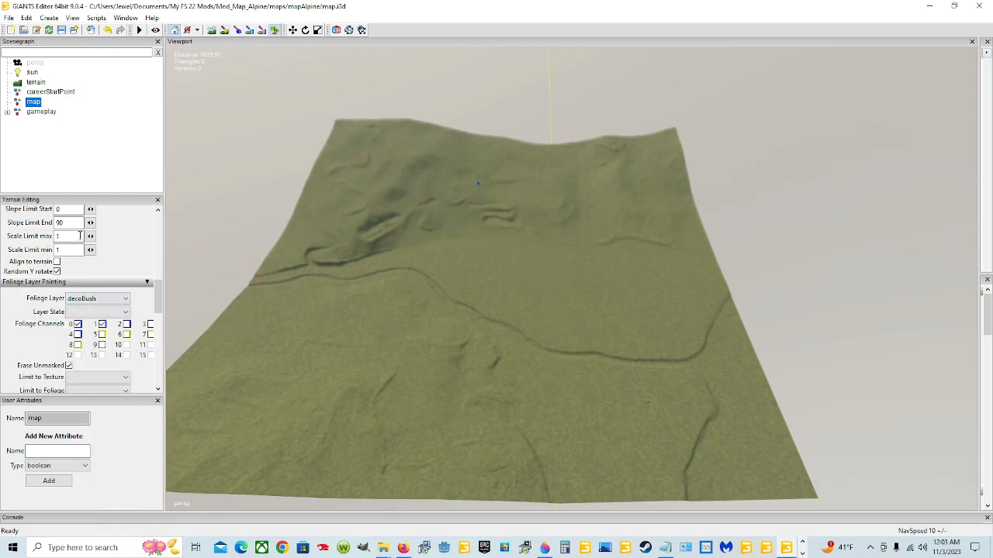
- Try Subtract as the sculpting LMB action and restore it to Add
{"action": "scroll", "coordinate": [131, 273], "scroll_direction": "up", "scroll_amount": 4}
{"action": "scroll", "coordinate": [131, 287], "scroll_direction": "up", "scroll_amount": 2}
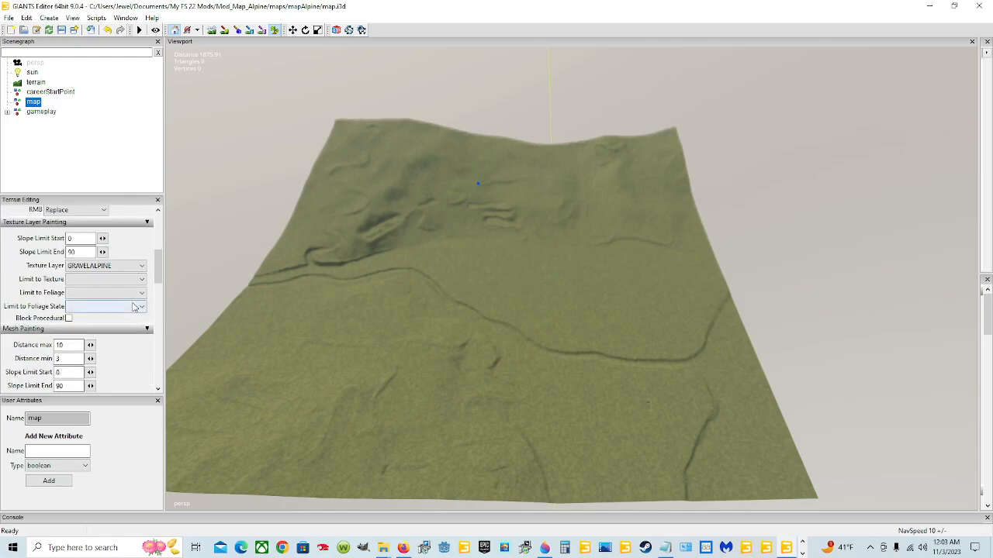
{"action": "scroll", "coordinate": [141, 255], "scroll_direction": "up", "scroll_amount": 2}
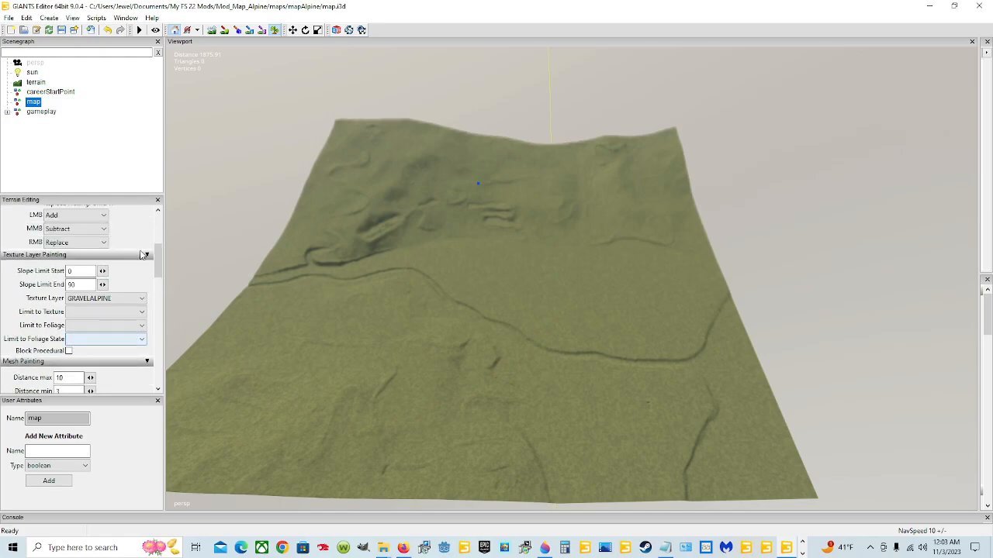
{"action": "left_click", "coordinate": [93, 217]}
{"action": "left_click", "coordinate": [70, 229]}
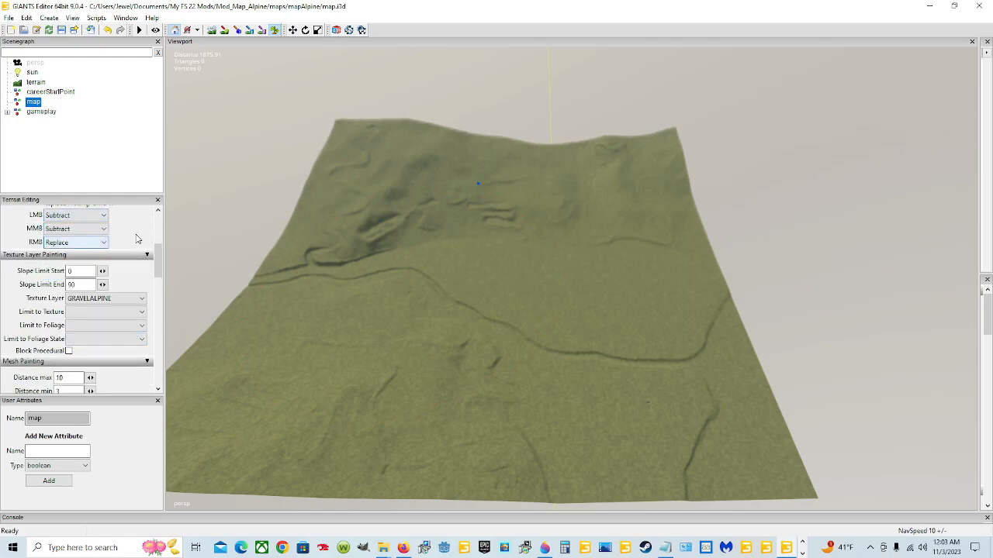
{"action": "scroll", "coordinate": [135, 235], "scroll_direction": "up", "scroll_amount": 6}
{"action": "scroll", "coordinate": [130, 306], "scroll_direction": "down", "scroll_amount": 1}
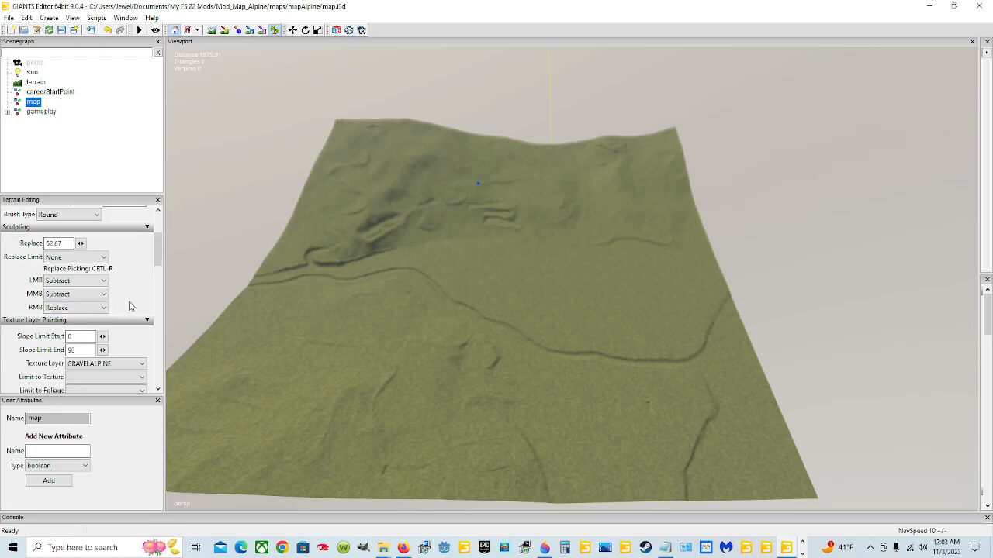
{"action": "left_click", "coordinate": [87, 280]}
{"action": "left_click", "coordinate": [80, 293]}
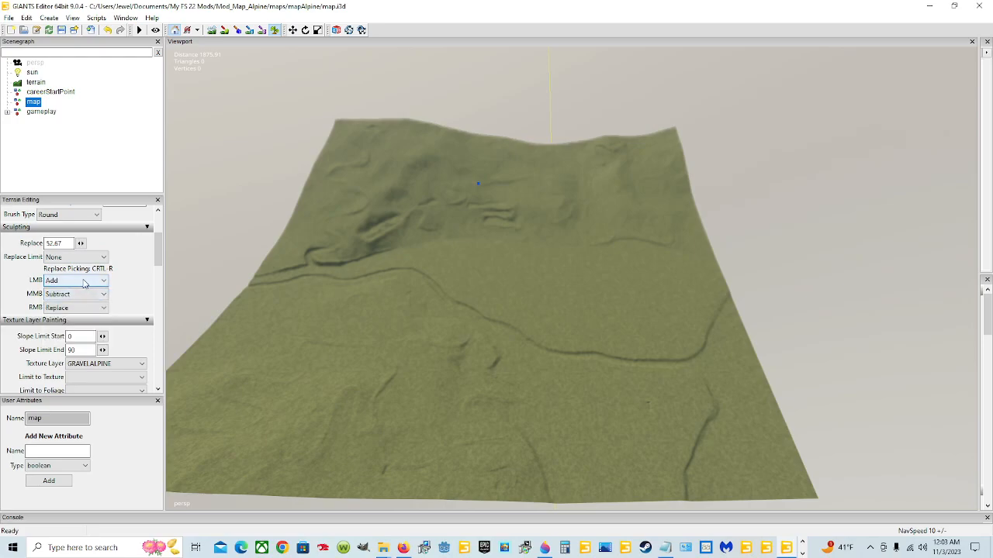
{"action": "left_click", "coordinate": [85, 282]}
{"action": "left_click", "coordinate": [118, 296]}
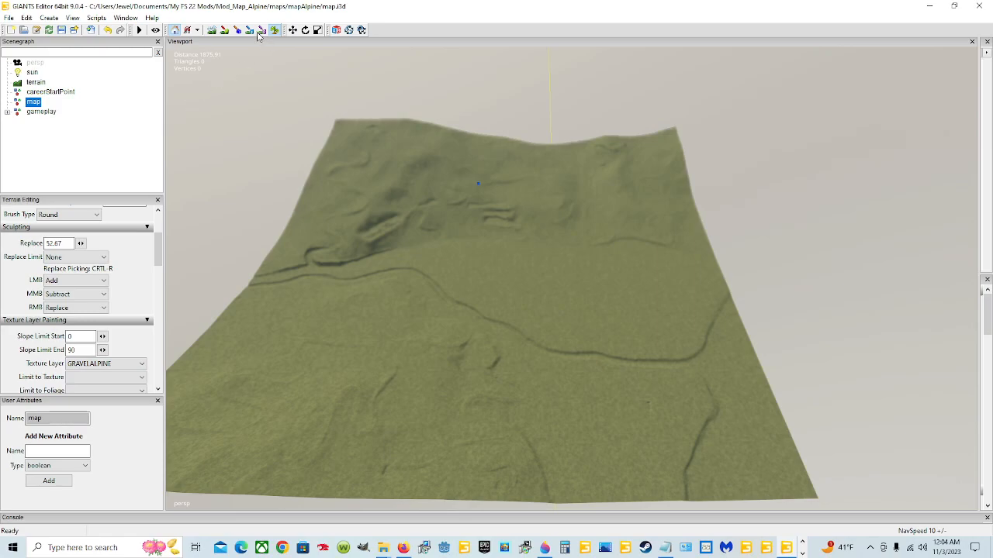
- Switch to terrain texture painting and set the texture layer to GRASSALPINE
{"action": "left_click", "coordinate": [223, 30]}
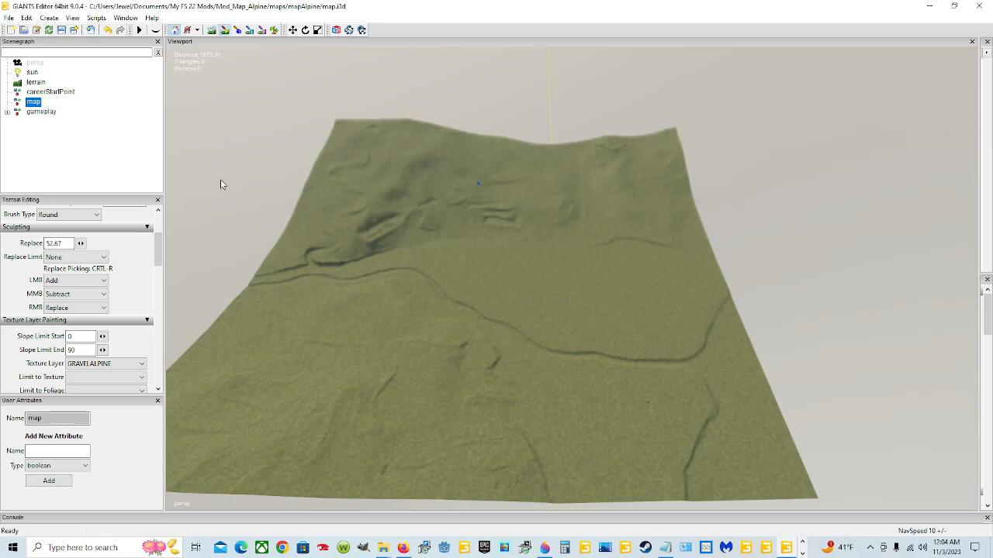
{"action": "left_click", "coordinate": [124, 363]}
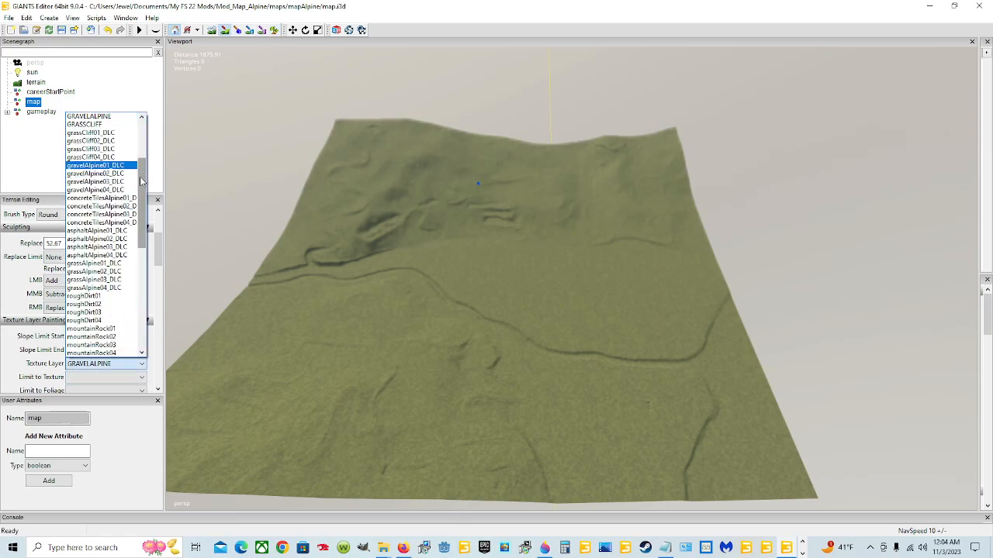
{"action": "scroll", "coordinate": [124, 180], "scroll_direction": "down", "scroll_amount": 9}
{"action": "scroll", "coordinate": [124, 180], "scroll_direction": "up", "scroll_amount": 12}
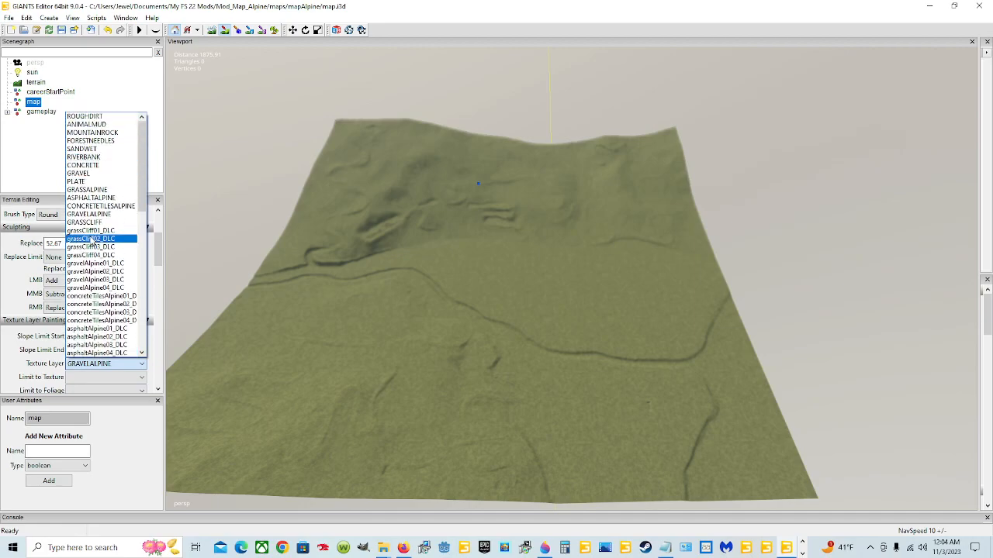
{"action": "left_click", "coordinate": [93, 190]}
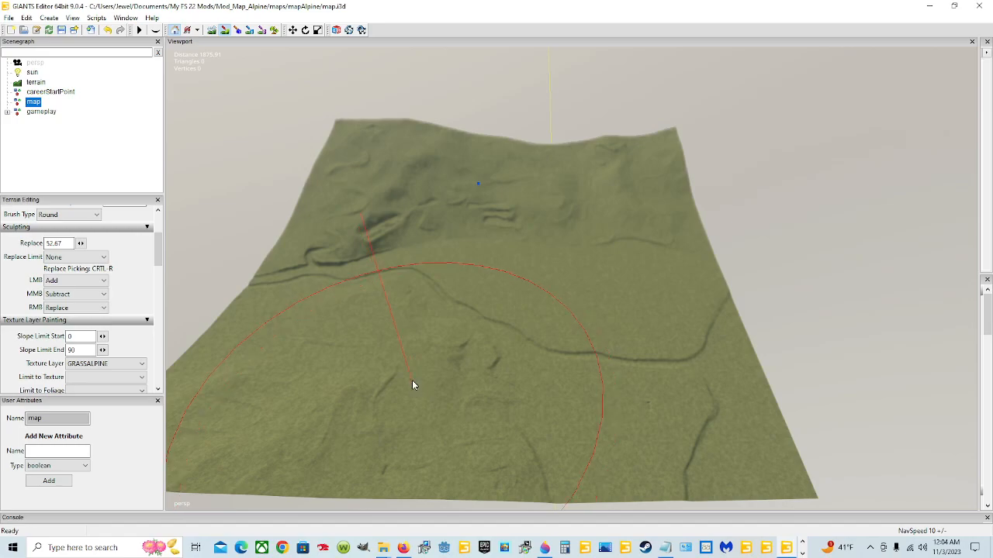
- Set the texture layer to CONCRETE and paint it over the whole terrain
{"action": "left_click", "coordinate": [131, 367]}
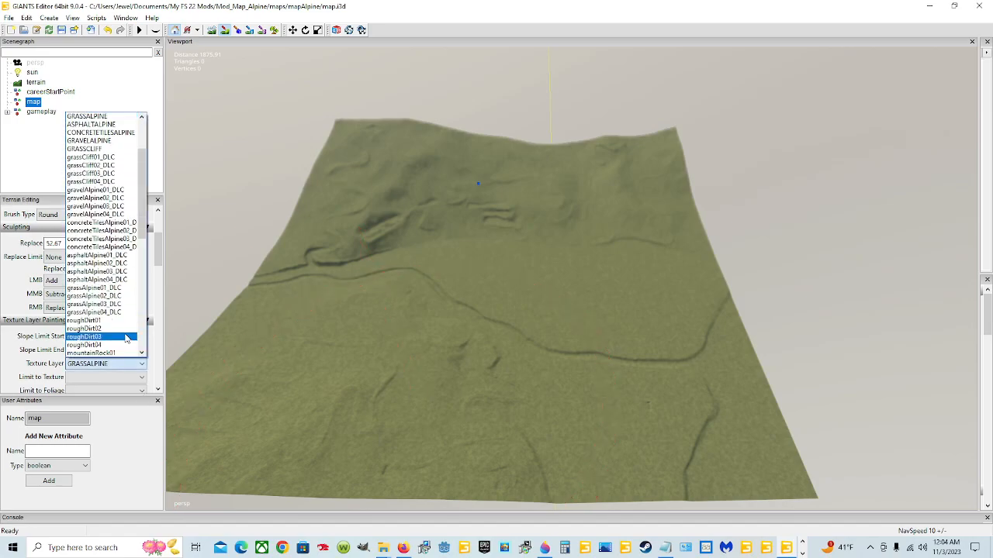
{"action": "scroll", "coordinate": [118, 346], "scroll_direction": "up", "scroll_amount": 3}
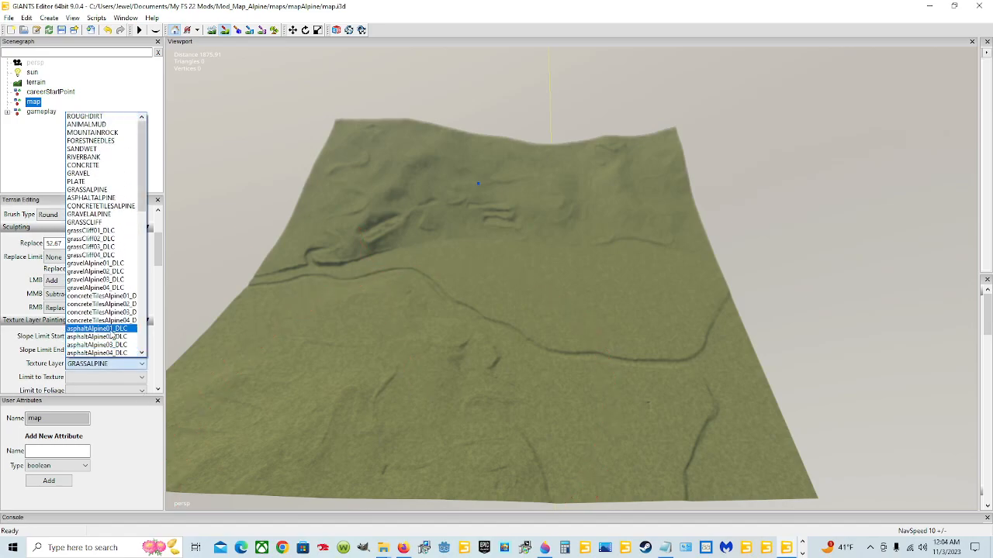
{"action": "left_click", "coordinate": [86, 166]}
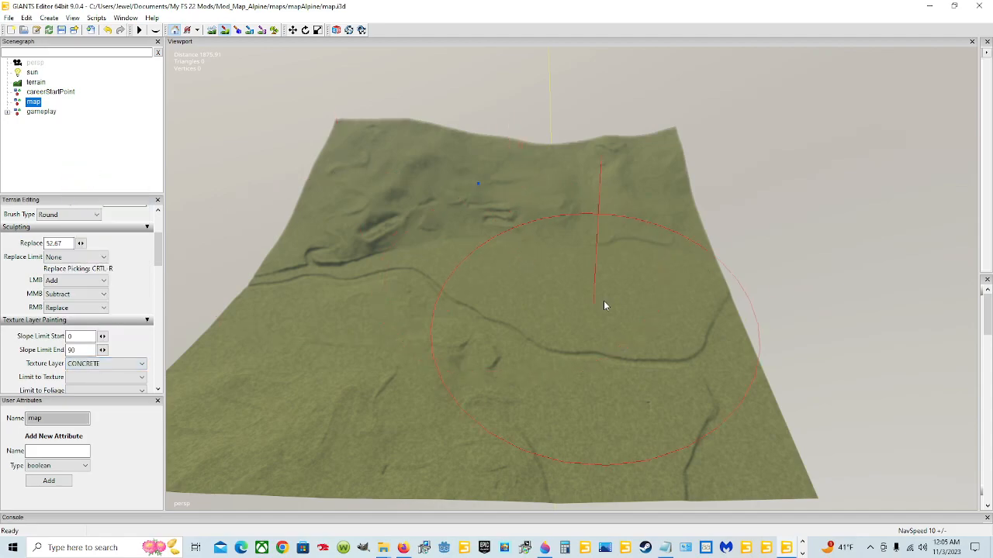
{"action": "left_click", "coordinate": [686, 370]}
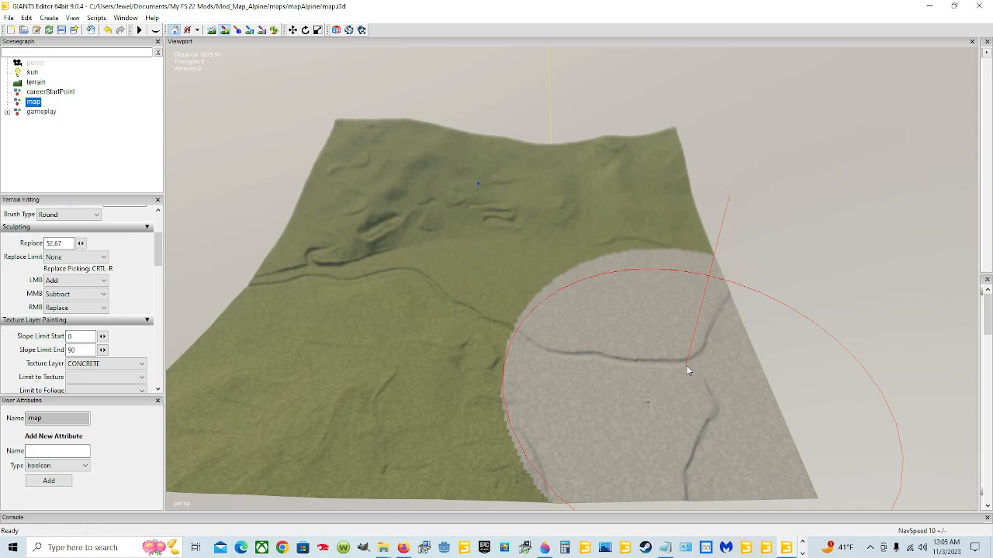
{"action": "mouse_move", "coordinate": [685, 369]}
{"action": "left_mouse_down"}
{"action": "mouse_move", "coordinate": [488, 383]}
{"action": "mouse_move", "coordinate": [483, 351]}
{"action": "mouse_move", "coordinate": [347, 389]}
{"action": "mouse_move", "coordinate": [299, 381]}
{"action": "mouse_move", "coordinate": [359, 295]}
{"action": "mouse_move", "coordinate": [370, 177]}
{"action": "mouse_move", "coordinate": [598, 155]}
{"action": "mouse_move", "coordinate": [620, 200]}
{"action": "mouse_move", "coordinate": [588, 207]}
{"action": "left_mouse_up"}
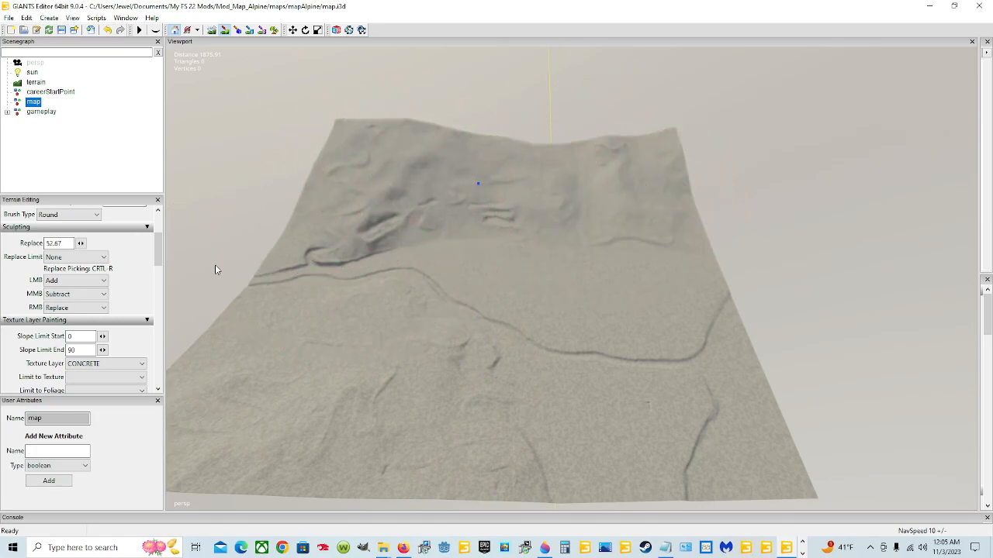
- Set the texture layer to ROUGHDIRT and paint it over the whole terrain
{"action": "left_click", "coordinate": [116, 369]}
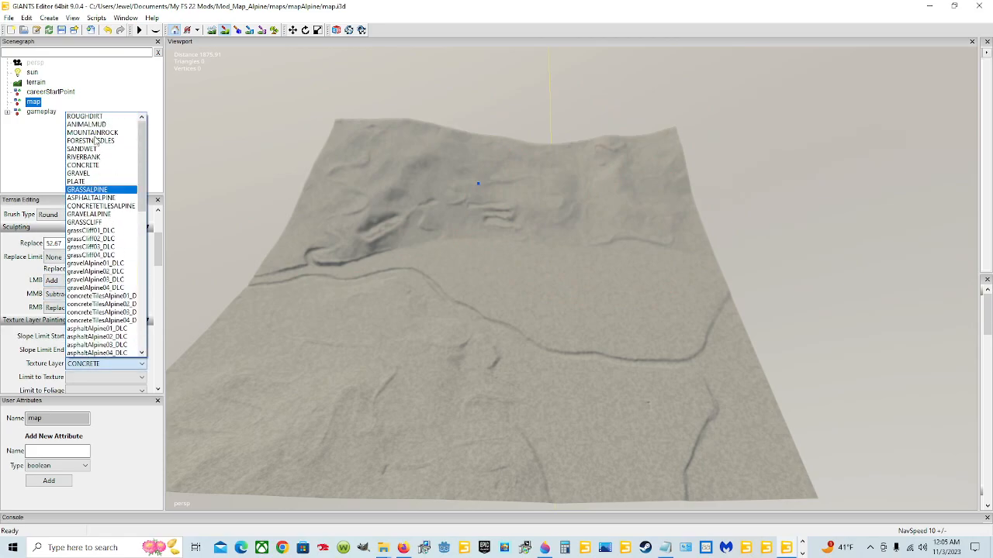
{"action": "left_click", "coordinate": [83, 116]}
{"action": "left_click", "coordinate": [378, 140]}
{"action": "mouse_move", "coordinate": [379, 139]}
{"action": "left_mouse_down"}
{"action": "mouse_move", "coordinate": [584, 145]}
{"action": "mouse_move", "coordinate": [654, 233]}
{"action": "mouse_move", "coordinate": [558, 249]}
{"action": "mouse_move", "coordinate": [350, 248]}
{"action": "mouse_move", "coordinate": [275, 342]}
{"action": "mouse_move", "coordinate": [293, 358]}
{"action": "mouse_move", "coordinate": [432, 377]}
{"action": "mouse_move", "coordinate": [590, 394]}
{"action": "mouse_move", "coordinate": [653, 390]}
{"action": "mouse_move", "coordinate": [644, 412]}
{"action": "left_mouse_up"}
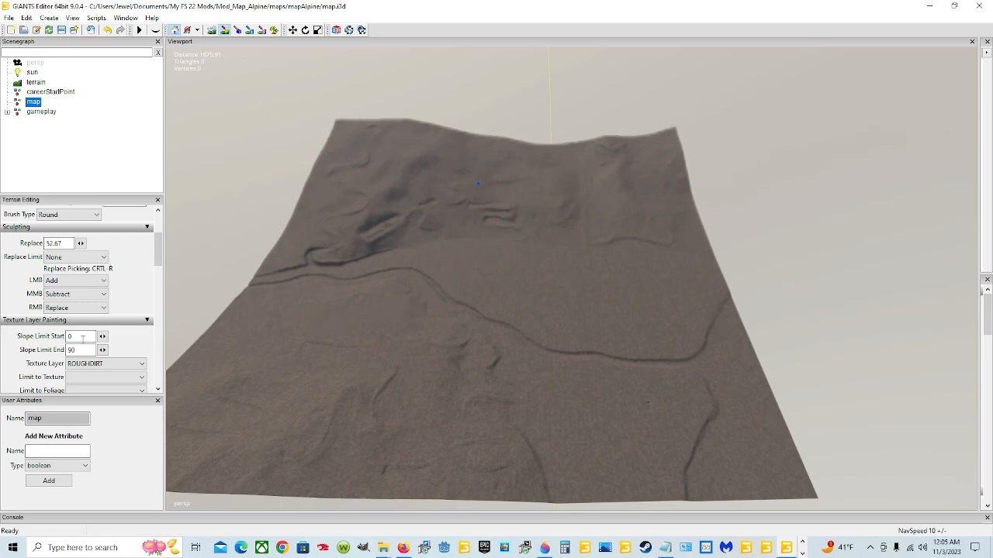
- Set the texture layer to ANIMALMUD and paint it over the whole terrain
{"action": "left_click", "coordinate": [112, 365]}
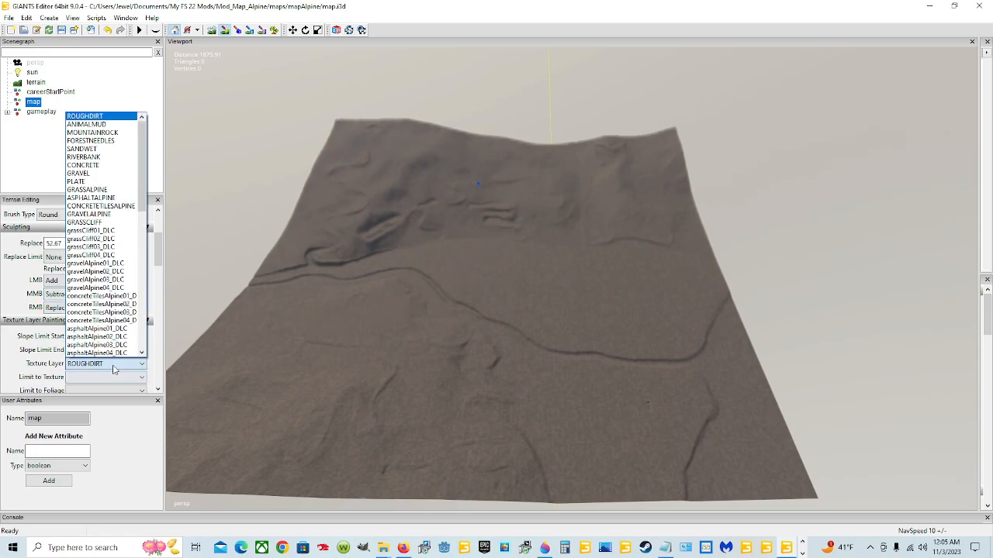
{"action": "left_click", "coordinate": [103, 127]}
{"action": "mouse_move", "coordinate": [403, 177]}
{"action": "left_mouse_down"}
{"action": "mouse_move", "coordinate": [392, 183]}
{"action": "mouse_move", "coordinate": [371, 171]}
{"action": "mouse_move", "coordinate": [612, 168]}
{"action": "mouse_move", "coordinate": [629, 238]}
{"action": "mouse_move", "coordinate": [530, 279]}
{"action": "mouse_move", "coordinate": [628, 308]}
{"action": "mouse_move", "coordinate": [647, 395]}
{"action": "mouse_move", "coordinate": [421, 394]}
{"action": "mouse_move", "coordinate": [267, 347]}
{"action": "left_mouse_up"}
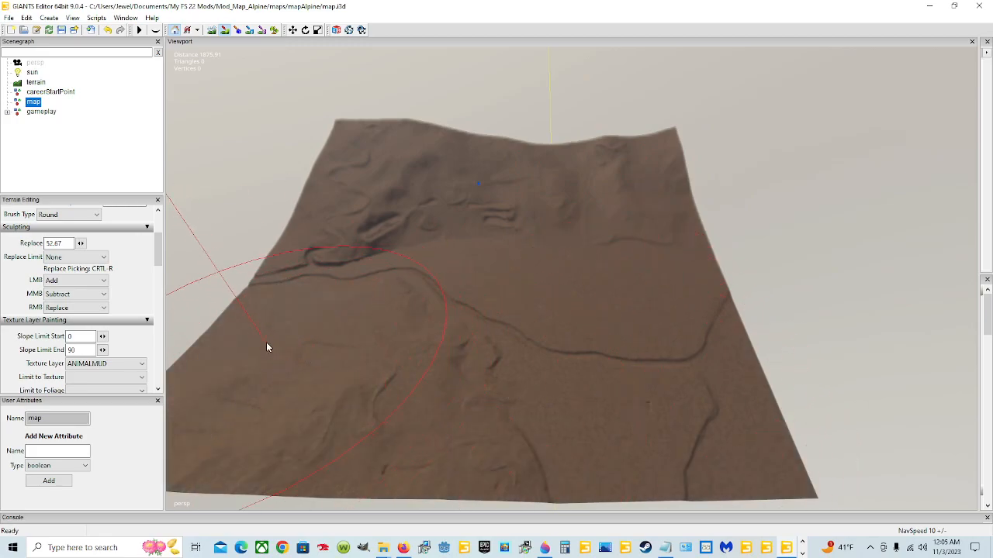
- Set the texture layer to MOUNTAINROCK and paint it over the whole terrain
{"action": "left_click", "coordinate": [105, 363]}
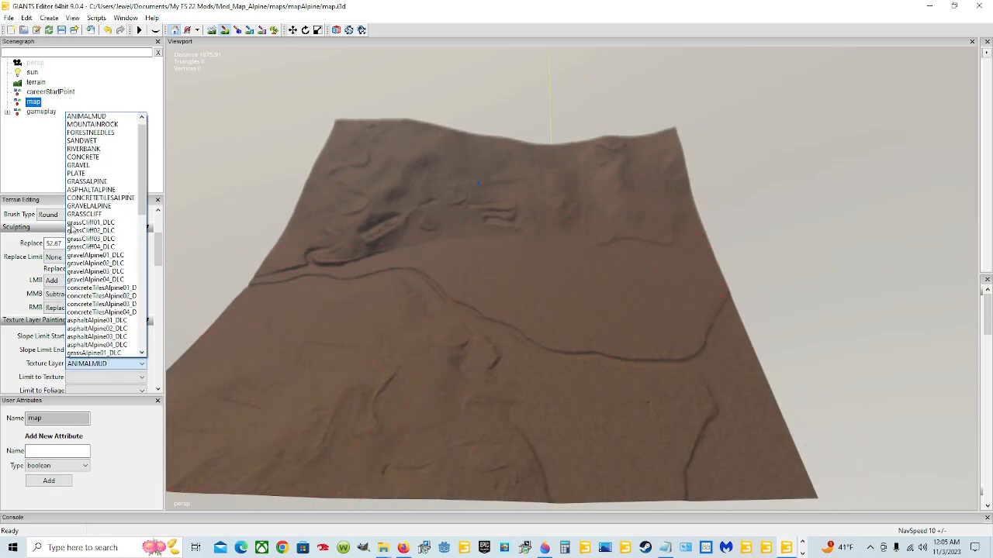
{"action": "left_click", "coordinate": [103, 125]}
{"action": "mouse_move", "coordinate": [405, 147]}
{"action": "left_mouse_down"}
{"action": "mouse_move", "coordinate": [587, 155]}
{"action": "mouse_move", "coordinate": [631, 224]}
{"action": "mouse_move", "coordinate": [638, 303]}
{"action": "mouse_move", "coordinate": [613, 364]}
{"action": "mouse_move", "coordinate": [523, 373]}
{"action": "mouse_move", "coordinate": [459, 365]}
{"action": "mouse_move", "coordinate": [425, 281]}
{"action": "mouse_move", "coordinate": [344, 272]}
{"action": "mouse_move", "coordinate": [299, 345]}
{"action": "mouse_move", "coordinate": [251, 377]}
{"action": "left_mouse_up"}
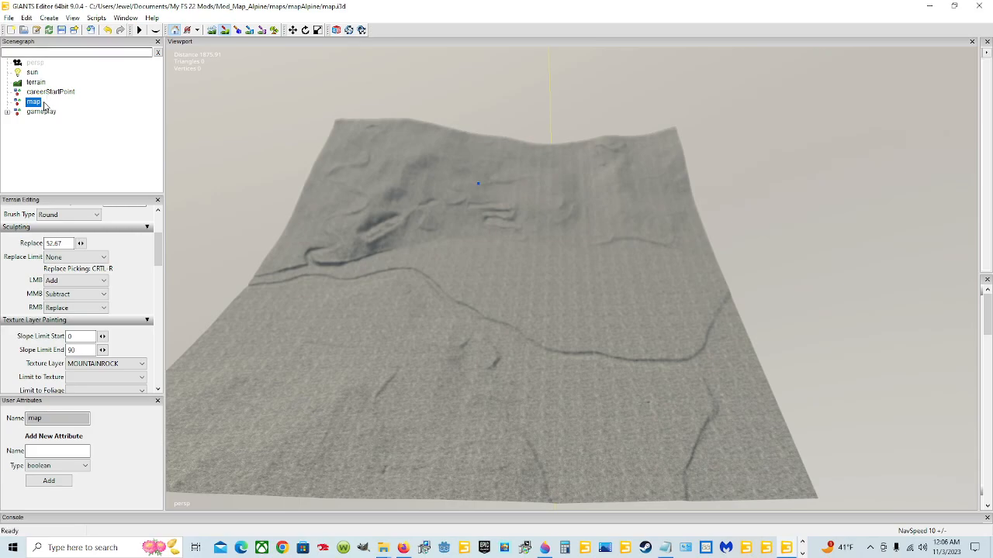
- Set the texture layer to FORESTNEEDLES and paint it over the whole terrain
{"action": "left_click", "coordinate": [124, 371]}
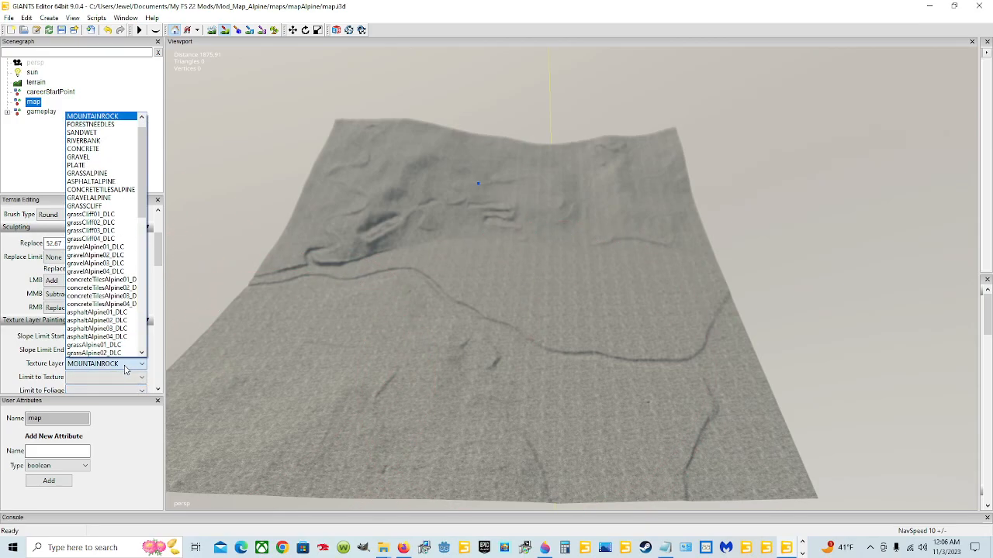
{"action": "left_click", "coordinate": [99, 125]}
{"action": "mouse_move", "coordinate": [391, 169]}
{"action": "left_mouse_down"}
{"action": "mouse_move", "coordinate": [398, 187]}
{"action": "mouse_move", "coordinate": [598, 173]}
{"action": "mouse_move", "coordinate": [636, 237]}
{"action": "mouse_move", "coordinate": [664, 376]}
{"action": "mouse_move", "coordinate": [492, 370]}
{"action": "mouse_move", "coordinate": [478, 296]}
{"action": "mouse_move", "coordinate": [321, 277]}
{"action": "mouse_move", "coordinate": [288, 350]}
{"action": "mouse_move", "coordinate": [252, 381]}
{"action": "mouse_move", "coordinate": [289, 375]}
{"action": "mouse_move", "coordinate": [246, 359]}
{"action": "mouse_move", "coordinate": [366, 441]}
{"action": "left_mouse_up"}
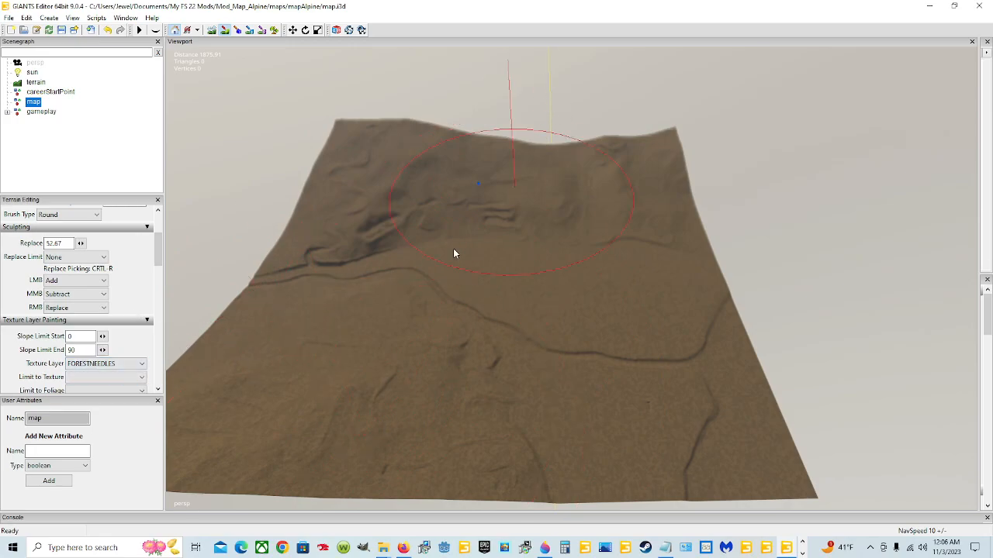
- Set the foliage layer to terrainDetail and look through the remaining foliage, info layer and procedural placement settings
{"action": "left_click", "coordinate": [113, 365]}
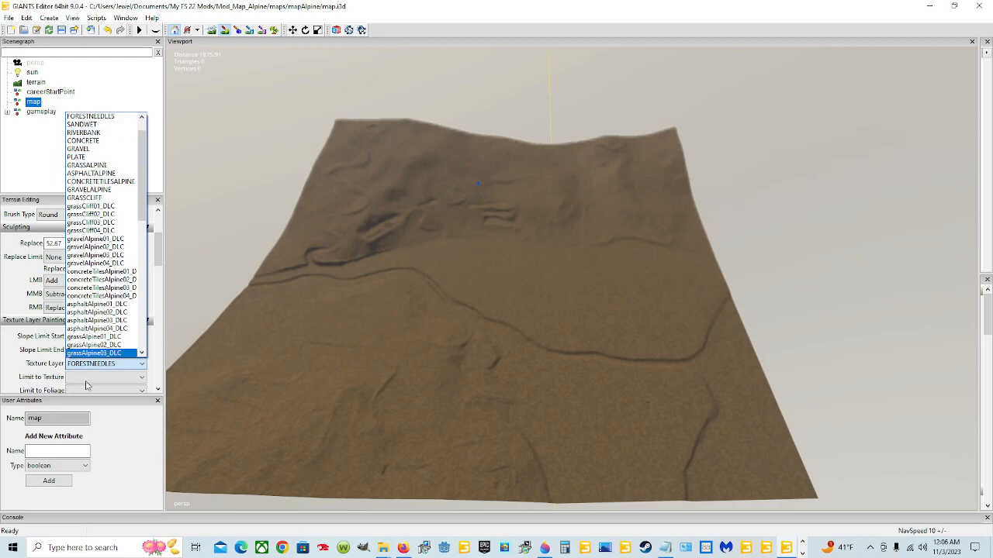
{"action": "left_click", "coordinate": [13, 366]}
{"action": "scroll", "coordinate": [122, 327], "scroll_direction": "down", "scroll_amount": 2}
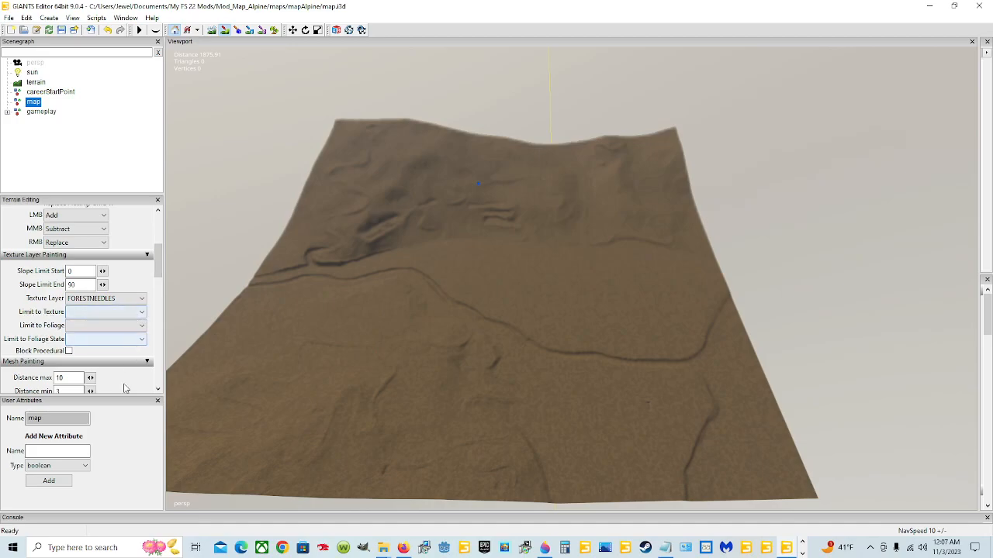
{"action": "scroll", "coordinate": [45, 307], "scroll_direction": "down", "scroll_amount": 6}
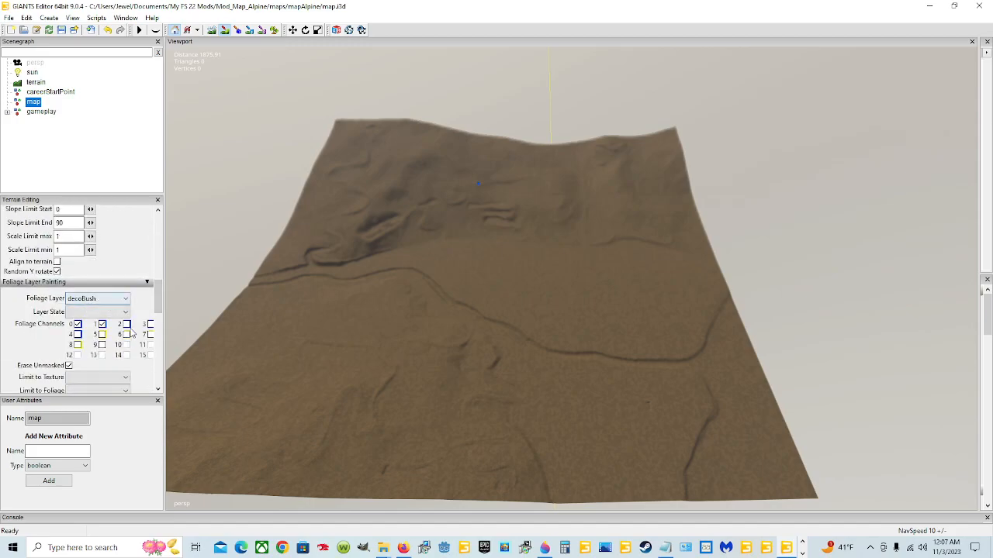
{"action": "left_click", "coordinate": [121, 298]}
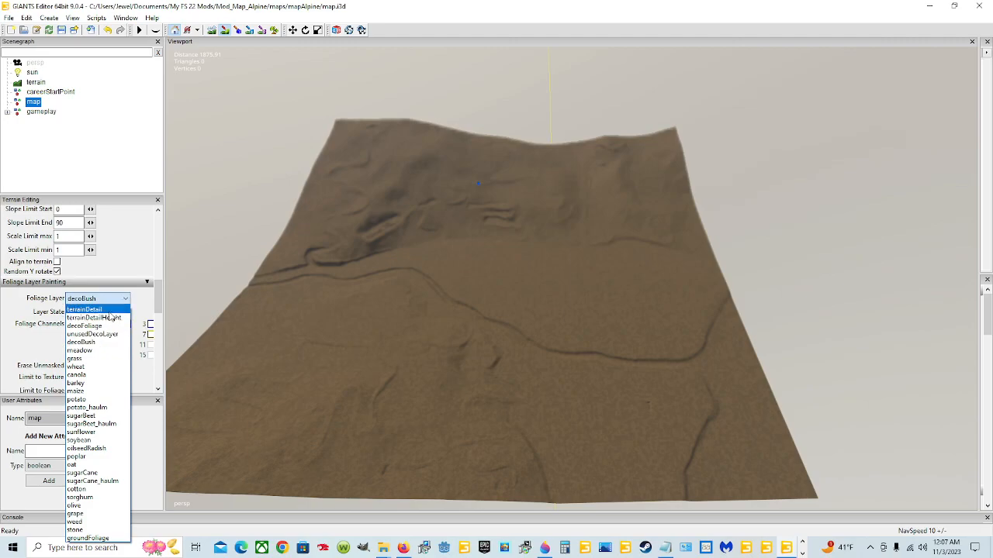
{"action": "left_click", "coordinate": [113, 310]}
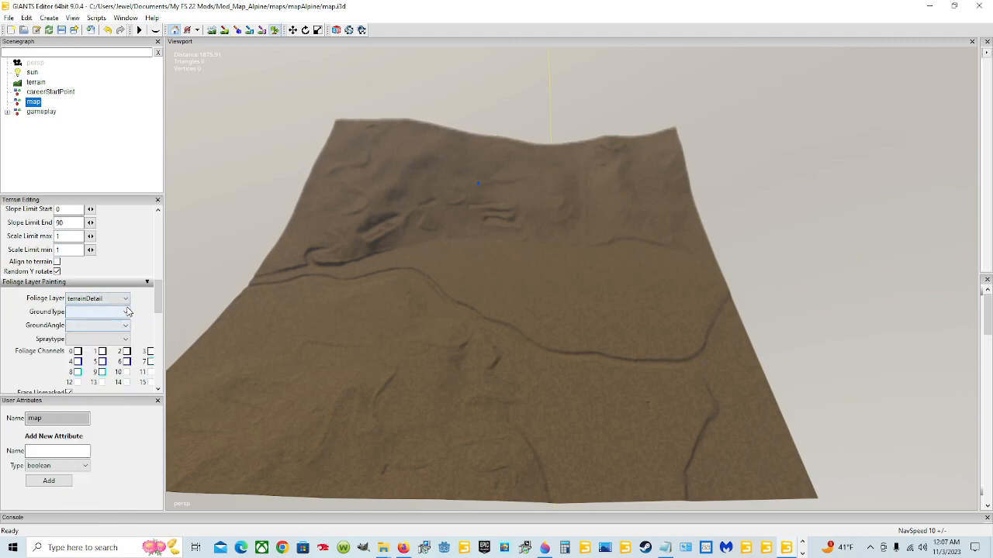
{"action": "scroll", "coordinate": [8, 329], "scroll_direction": "down", "scroll_amount": 3}
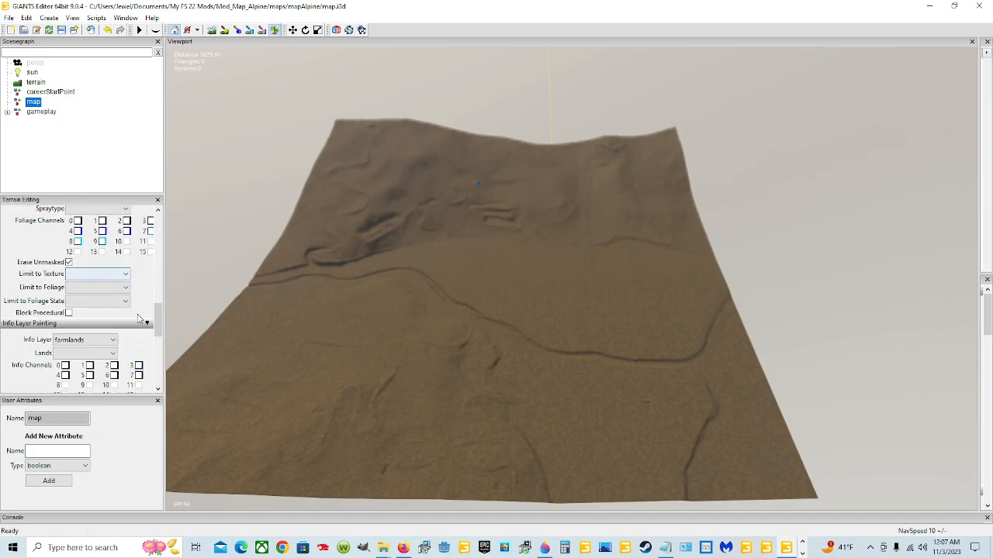
{"action": "scroll", "coordinate": [11, 351], "scroll_direction": "down", "scroll_amount": 2}
{"action": "scroll", "coordinate": [10, 351], "scroll_direction": "down", "scroll_amount": 5}
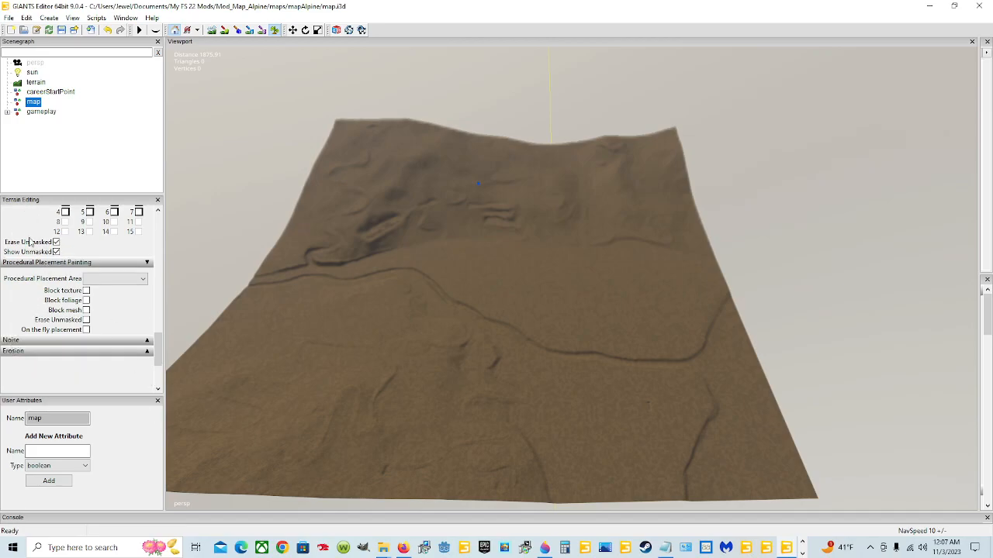
- Set the texture layer to SANDWET and paint it over the whole terrain
{"action": "scroll", "coordinate": [31, 247], "scroll_direction": "up", "scroll_amount": 10}
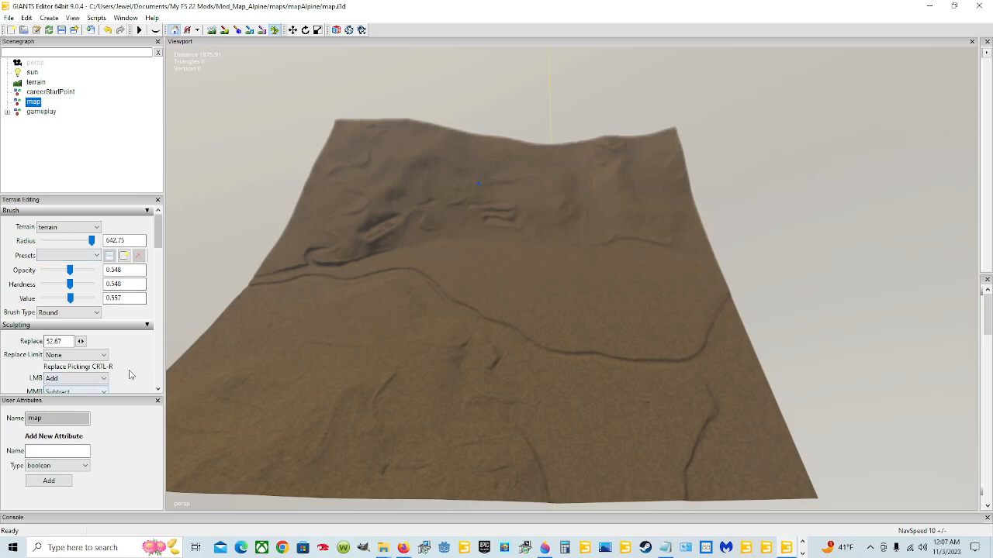
{"action": "scroll", "coordinate": [131, 374], "scroll_direction": "down", "scroll_amount": 4}
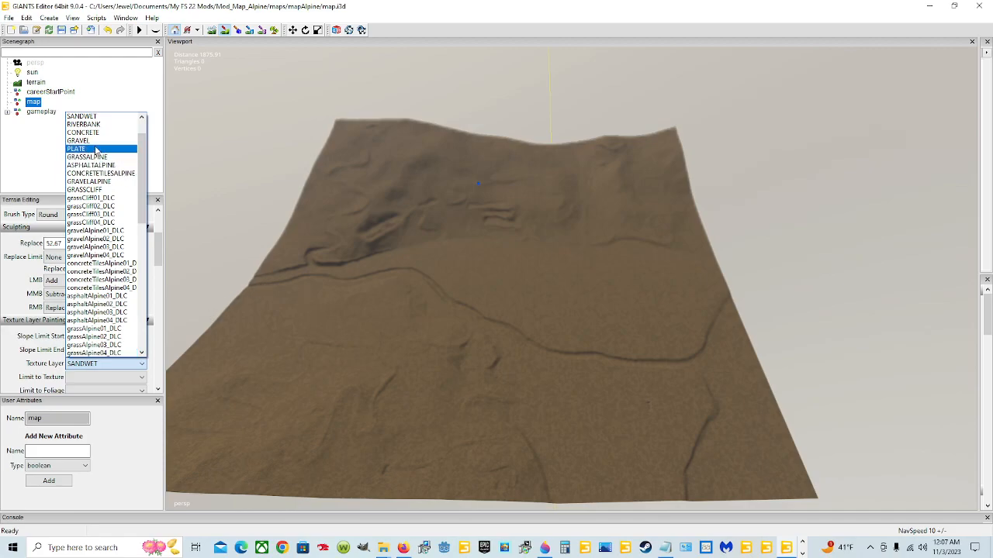
{"action": "left_click", "coordinate": [105, 116]}
{"action": "mouse_move", "coordinate": [372, 164]}
{"action": "left_mouse_down"}
{"action": "mouse_move", "coordinate": [370, 149]}
{"action": "mouse_move", "coordinate": [504, 154]}
{"action": "mouse_move", "coordinate": [580, 159]}
{"action": "mouse_move", "coordinate": [613, 175]}
{"action": "mouse_move", "coordinate": [623, 259]}
{"action": "mouse_move", "coordinate": [663, 375]}
{"action": "mouse_move", "coordinate": [473, 359]}
{"action": "mouse_move", "coordinate": [401, 280]}
{"action": "mouse_move", "coordinate": [304, 266]}
{"action": "mouse_move", "coordinate": [249, 382]}
{"action": "mouse_move", "coordinate": [361, 400]}
{"action": "mouse_move", "coordinate": [632, 401]}
{"action": "mouse_move", "coordinate": [507, 420]}
{"action": "left_mouse_up"}
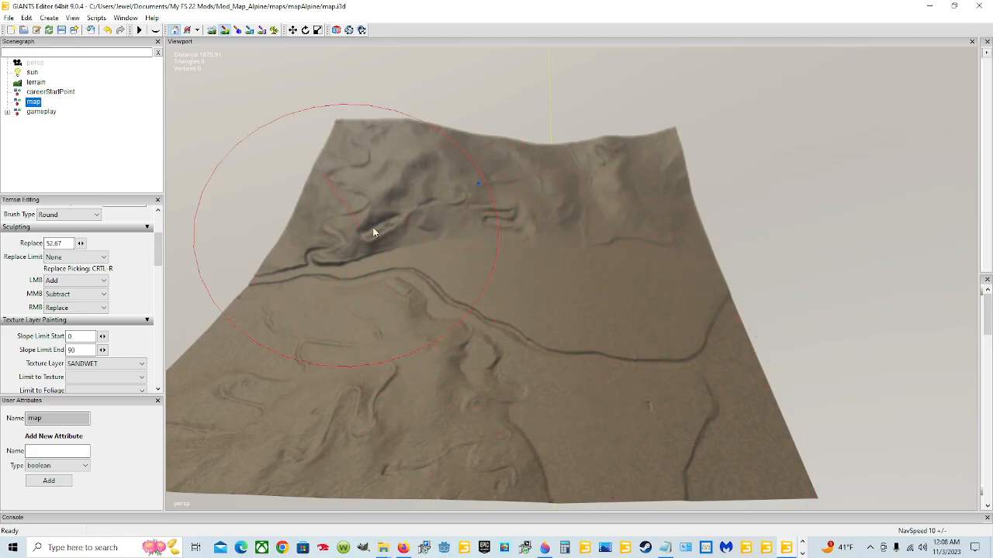
- Turn off texture painting and frame the view on the careerStartPoint object
{"action": "left_click", "coordinate": [224, 31]}
{"action": "left_click_drag", "start_coordinate": [550, 352], "coordinate": [520, 326], "text": "alt"}
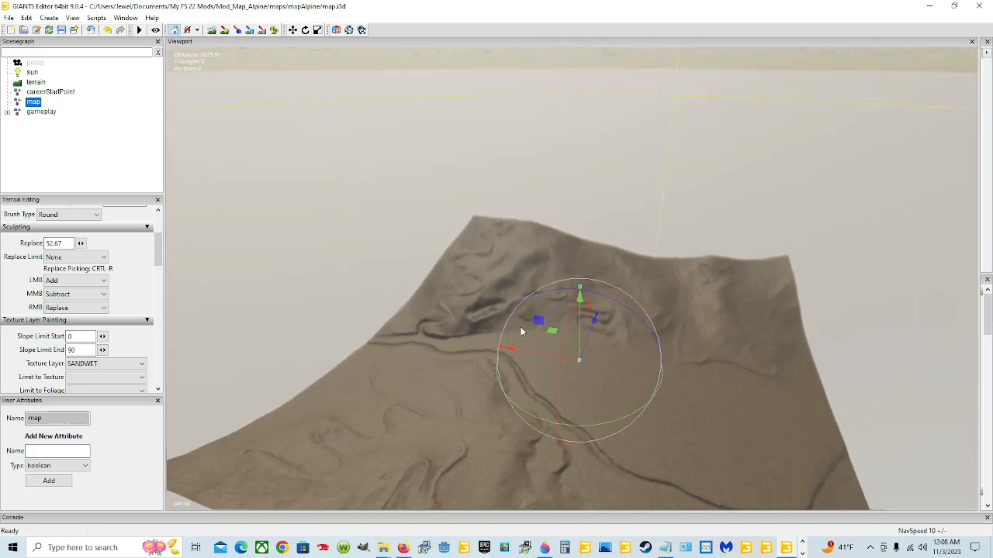
{"action": "left_click", "coordinate": [50, 91]}
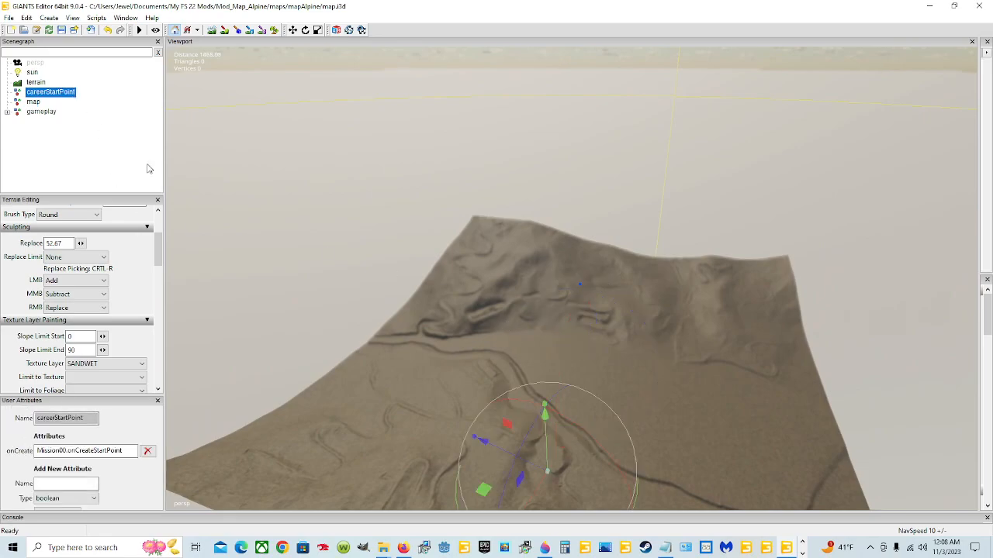
{"action": "key", "text": "f"}
- Examine the SANDWET texture on the mountain and along the road from low and close viewpoints around the start point
{"action": "left_click_drag", "start_coordinate": [626, 347], "coordinate": [634, 233], "text": "alt"}
{"action": "right_click_drag", "start_coordinate": [533, 353], "coordinate": [603, 243], "text": "alt"}
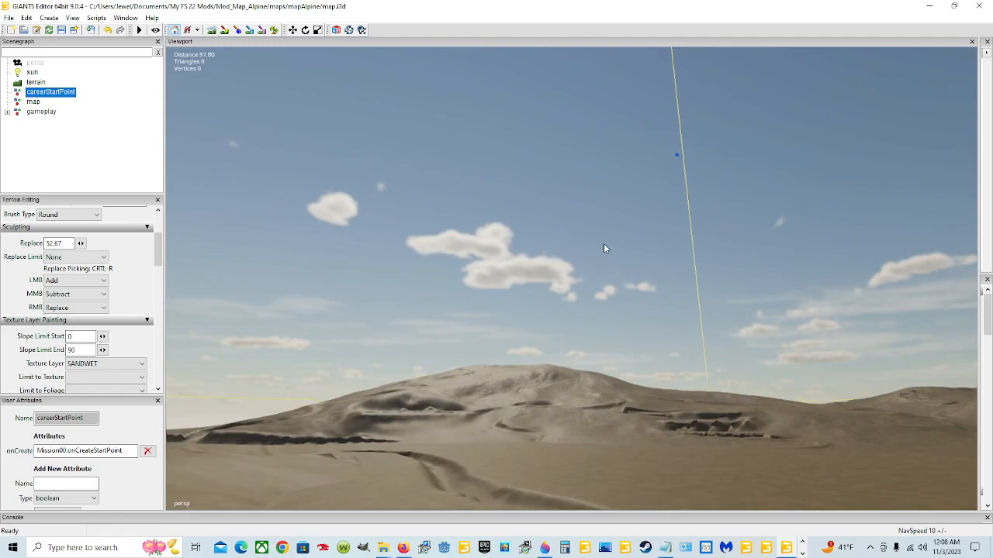
{"action": "left_click_drag", "start_coordinate": [603, 243], "coordinate": [738, 149], "text": "alt"}
{"action": "right_click_drag", "start_coordinate": [737, 150], "coordinate": [454, 321], "text": "alt"}
{"action": "left_click_drag", "start_coordinate": [454, 321], "coordinate": [604, 359], "text": "alt"}
{"action": "right_click_drag", "start_coordinate": [604, 358], "coordinate": [667, 225], "text": "alt"}
{"action": "left_click_drag", "start_coordinate": [667, 225], "coordinate": [890, 52], "text": "alt"}
{"action": "right_click_drag", "start_coordinate": [891, 53], "coordinate": [709, 178], "text": "alt"}
{"action": "right_click_drag", "start_coordinate": [497, 333], "coordinate": [674, 120], "text": "alt"}
{"action": "left_click_drag", "start_coordinate": [674, 121], "coordinate": [621, 173], "text": "alt"}
{"action": "right_click_drag", "start_coordinate": [621, 173], "coordinate": [708, 122], "text": "alt"}
{"action": "left_click_drag", "start_coordinate": [708, 121], "coordinate": [640, 189], "text": "alt"}
{"action": "right_click_drag", "start_coordinate": [640, 189], "coordinate": [414, 314], "text": "alt"}
{"action": "left_click_drag", "start_coordinate": [414, 314], "coordinate": [593, 163], "text": "alt"}
{"action": "right_click_drag", "start_coordinate": [507, 330], "coordinate": [639, 225], "text": "alt"}
{"action": "right_click_drag", "start_coordinate": [531, 341], "coordinate": [613, 271], "text": "alt"}
{"action": "right_click_drag", "start_coordinate": [495, 432], "coordinate": [578, 333], "text": "alt"}
{"action": "right_click_drag", "start_coordinate": [463, 458], "coordinate": [656, 214], "text": "alt"}
{"action": "left_click_drag", "start_coordinate": [605, 275], "coordinate": [508, 388], "text": "alt"}
{"action": "right_click_drag", "start_coordinate": [733, 155], "coordinate": [690, 287], "text": "alt"}
{"action": "mouse_move", "coordinate": [633, 191]}
{"action": "right_mouse_down", "text": "alt"}
{"action": "mouse_move", "coordinate": [669, 231]}
{"action": "mouse_move", "coordinate": [624, 299]}
{"action": "right_mouse_up", "text": "alt"}
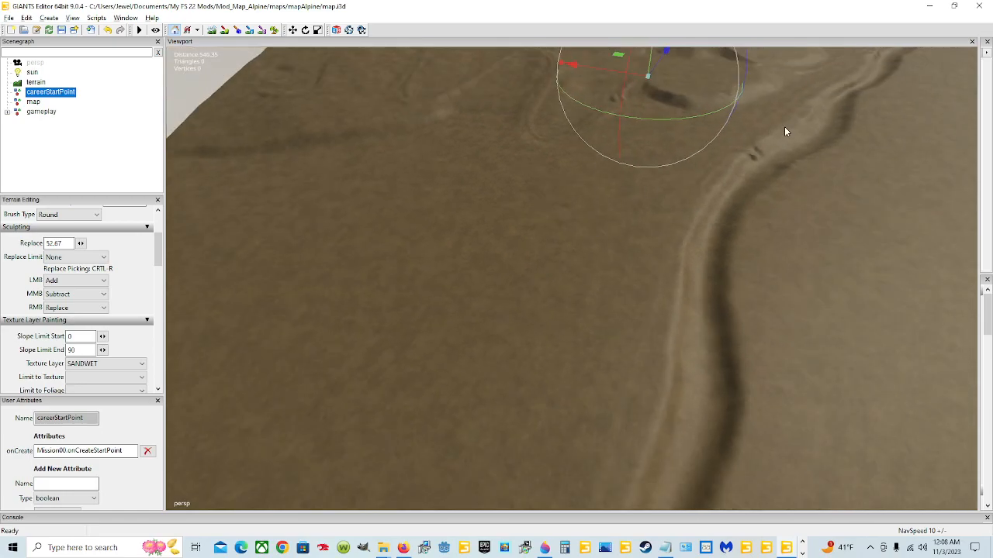
{"action": "right_click_drag", "start_coordinate": [768, 129], "coordinate": [537, 330], "text": "alt"}
{"action": "right_click_drag", "start_coordinate": [629, 202], "coordinate": [575, 267], "text": "alt"}
{"action": "mouse_move", "coordinate": [671, 171]}
{"action": "right_mouse_down", "text": "alt"}
{"action": "mouse_move", "coordinate": [570, 289]}
{"action": "mouse_move", "coordinate": [609, 260]}
{"action": "mouse_move", "coordinate": [481, 317]}
{"action": "mouse_move", "coordinate": [452, 375]}
{"action": "right_mouse_up", "text": "alt"}
{"action": "left_click_drag", "start_coordinate": [452, 376], "coordinate": [508, 329], "text": "alt"}
{"action": "right_click_drag", "start_coordinate": [681, 207], "coordinate": [411, 390], "text": "alt"}
{"action": "left_click_drag", "start_coordinate": [518, 376], "coordinate": [611, 337], "text": "alt"}
{"action": "right_click_drag", "start_coordinate": [612, 341], "coordinate": [650, 263], "text": "alt"}
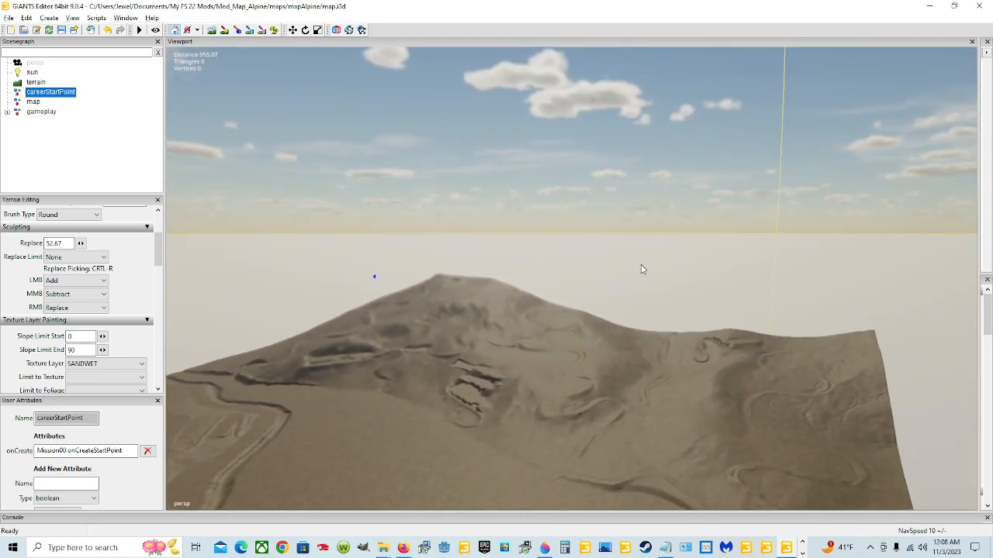
- Examine up close the stepped terraces and winding roads on the mountain slope
{"action": "mouse_move", "coordinate": [496, 363]}
{"action": "right_mouse_down", "text": "alt"}
{"action": "mouse_move", "coordinate": [535, 368]}
{"action": "mouse_move", "coordinate": [570, 318]}
{"action": "right_mouse_up", "text": "alt"}
{"action": "right_click_drag", "start_coordinate": [408, 456], "coordinate": [481, 380], "text": "alt"}
{"action": "right_click_drag", "start_coordinate": [406, 425], "coordinate": [530, 279], "text": "alt"}
{"action": "right_click_drag", "start_coordinate": [385, 398], "coordinate": [589, 291], "text": "alt"}
{"action": "mouse_move", "coordinate": [367, 446]}
{"action": "right_mouse_down", "text": "alt"}
{"action": "mouse_move", "coordinate": [709, 227]}
{"action": "mouse_move", "coordinate": [511, 343]}
{"action": "right_mouse_up", "text": "alt"}
{"action": "left_click_drag", "start_coordinate": [550, 394], "coordinate": [444, 419], "text": "alt"}
{"action": "right_click_drag", "start_coordinate": [444, 419], "coordinate": [709, 202], "text": "alt"}
{"action": "right_click_drag", "start_coordinate": [508, 318], "coordinate": [633, 210], "text": "alt"}
{"action": "right_click_drag", "start_coordinate": [411, 395], "coordinate": [494, 326], "text": "alt"}
{"action": "right_click_drag", "start_coordinate": [396, 383], "coordinate": [736, 211], "text": "alt"}
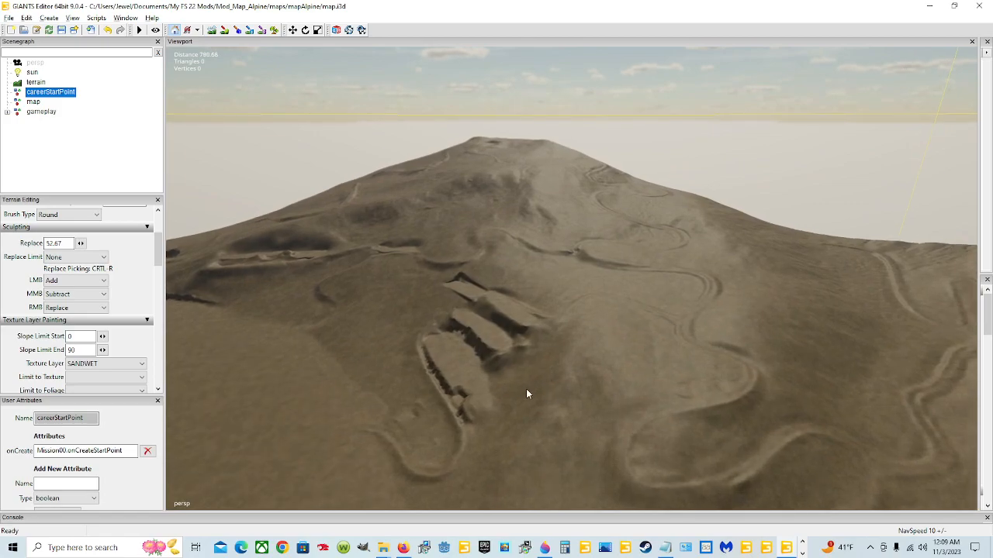
{"action": "right_click_drag", "start_coordinate": [470, 381], "coordinate": [628, 255], "text": "alt"}
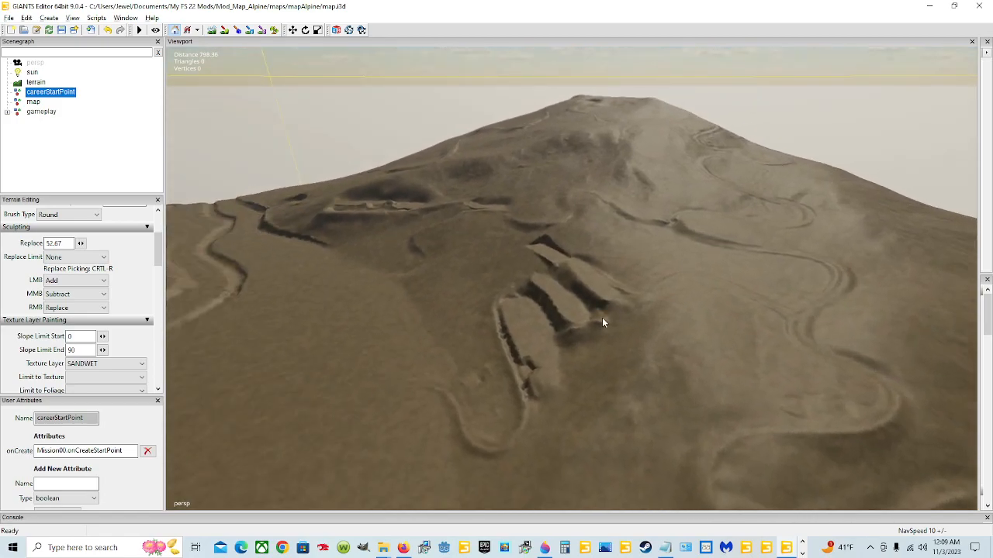
{"action": "right_click_drag", "start_coordinate": [608, 320], "coordinate": [676, 241], "text": "alt"}
{"action": "right_click_drag", "start_coordinate": [500, 390], "coordinate": [693, 248], "text": "alt"}
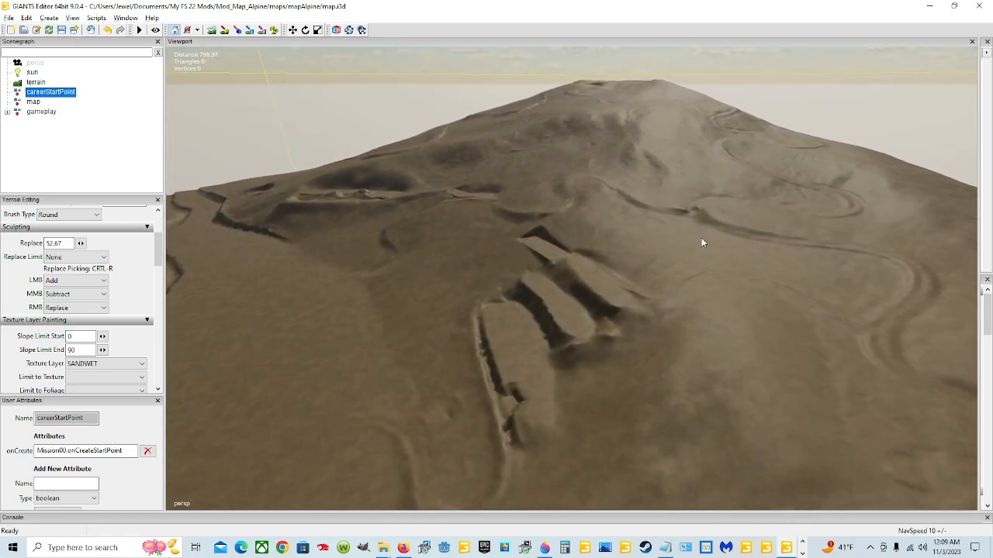
- Inspect the valley roads, the far slopes and the overall shape of the whole terrain
{"action": "mouse_move", "coordinate": [466, 368]}
{"action": "right_mouse_down", "text": "alt"}
{"action": "mouse_move", "coordinate": [458, 346]}
{"action": "mouse_move", "coordinate": [702, 230]}
{"action": "mouse_move", "coordinate": [594, 244]}
{"action": "mouse_move", "coordinate": [684, 219]}
{"action": "mouse_move", "coordinate": [582, 290]}
{"action": "mouse_move", "coordinate": [489, 306]}
{"action": "mouse_move", "coordinate": [629, 189]}
{"action": "mouse_move", "coordinate": [751, 132]}
{"action": "mouse_move", "coordinate": [507, 215]}
{"action": "mouse_move", "coordinate": [448, 258]}
{"action": "mouse_move", "coordinate": [453, 238]}
{"action": "mouse_move", "coordinate": [533, 189]}
{"action": "mouse_move", "coordinate": [515, 263]}
{"action": "mouse_move", "coordinate": [390, 308]}
{"action": "mouse_move", "coordinate": [685, 255]}
{"action": "mouse_move", "coordinate": [561, 348]}
{"action": "mouse_move", "coordinate": [694, 213]}
{"action": "mouse_move", "coordinate": [663, 241]}
{"action": "mouse_move", "coordinate": [660, 201]}
{"action": "mouse_move", "coordinate": [446, 339]}
{"action": "mouse_move", "coordinate": [618, 215]}
{"action": "mouse_move", "coordinate": [447, 334]}
{"action": "mouse_move", "coordinate": [422, 328]}
{"action": "mouse_move", "coordinate": [421, 318]}
{"action": "mouse_move", "coordinate": [528, 338]}
{"action": "mouse_move", "coordinate": [339, 328]}
{"action": "mouse_move", "coordinate": [631, 193]}
{"action": "mouse_move", "coordinate": [445, 307]}
{"action": "mouse_move", "coordinate": [607, 220]}
{"action": "mouse_move", "coordinate": [450, 365]}
{"action": "mouse_move", "coordinate": [633, 240]}
{"action": "mouse_move", "coordinate": [594, 232]}
{"action": "mouse_move", "coordinate": [654, 214]}
{"action": "mouse_move", "coordinate": [489, 388]}
{"action": "mouse_move", "coordinate": [538, 276]}
{"action": "mouse_move", "coordinate": [627, 212]}
{"action": "mouse_move", "coordinate": [525, 359]}
{"action": "mouse_move", "coordinate": [410, 411]}
{"action": "mouse_move", "coordinate": [614, 284]}
{"action": "mouse_move", "coordinate": [598, 291]}
{"action": "mouse_move", "coordinate": [640, 278]}
{"action": "mouse_move", "coordinate": [526, 368]}
{"action": "right_mouse_up", "text": "alt"}
{"action": "right_click_drag", "start_coordinate": [681, 268], "coordinate": [510, 346], "text": "alt"}
{"action": "left_click_drag", "start_coordinate": [510, 346], "coordinate": [481, 382], "text": "alt"}
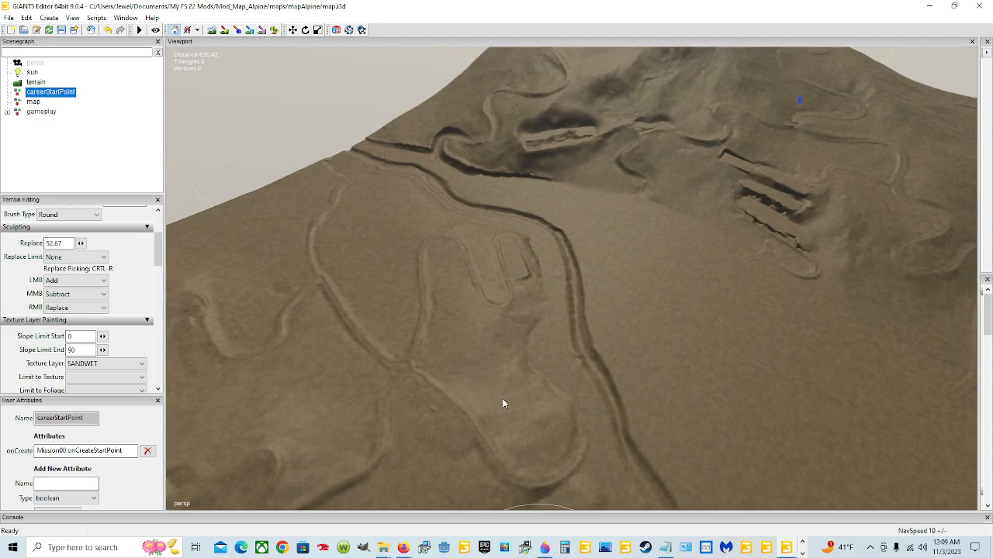
{"action": "left_click_drag", "start_coordinate": [477, 372], "coordinate": [612, 344], "text": "alt"}
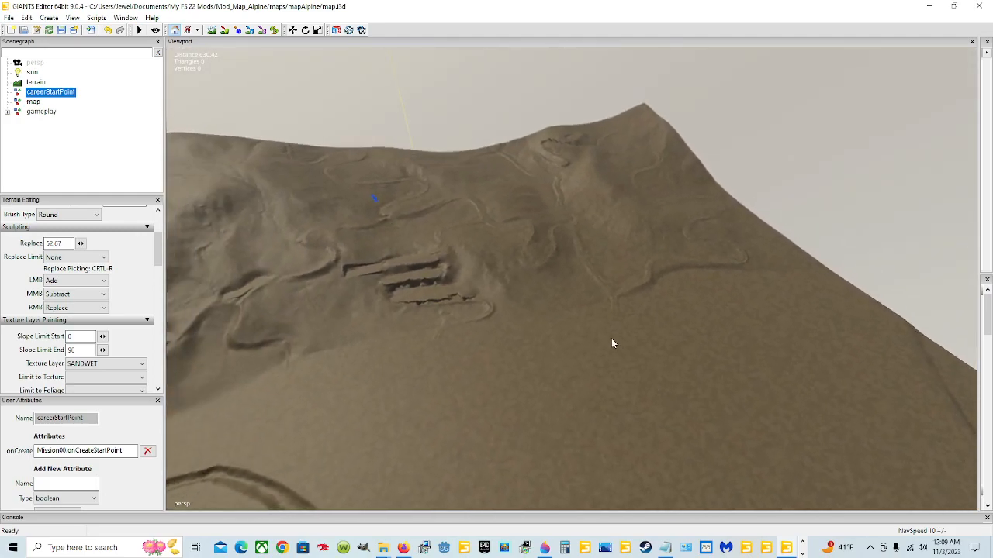
{"action": "left_click_drag", "start_coordinate": [611, 344], "coordinate": [576, 358], "text": "alt"}
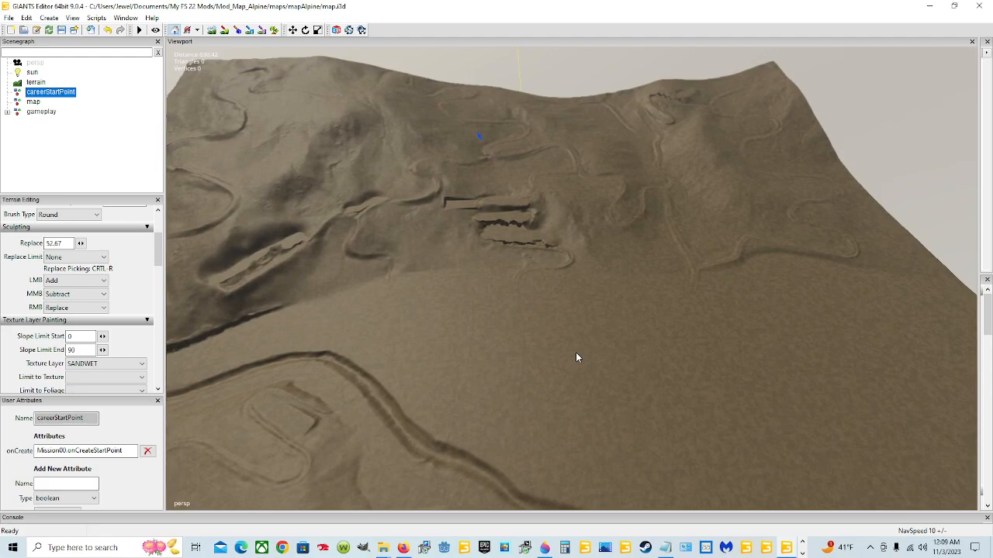
{"action": "left_click_drag", "start_coordinate": [575, 358], "coordinate": [385, 445], "text": "alt"}
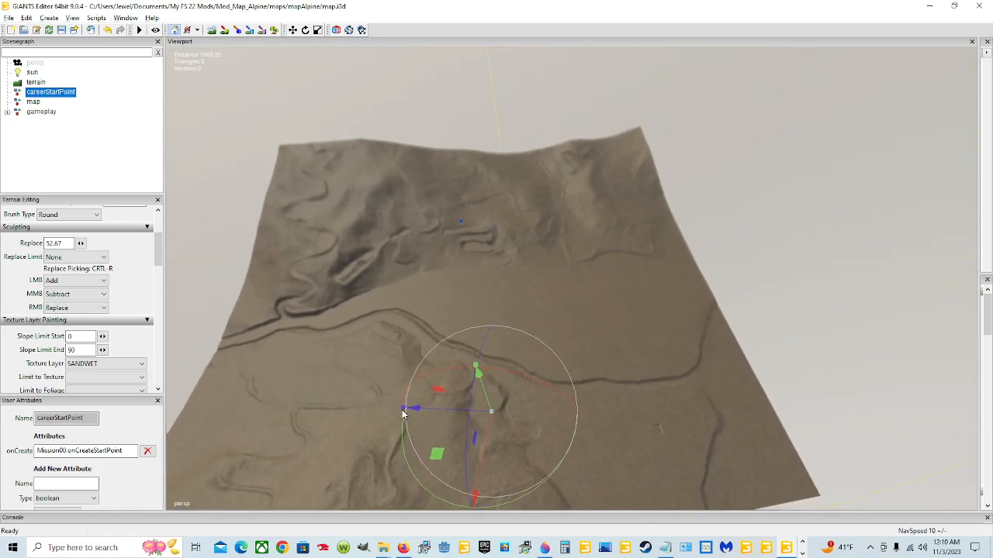
{"action": "left_click_drag", "start_coordinate": [553, 235], "coordinate": [322, 408], "text": "alt"}
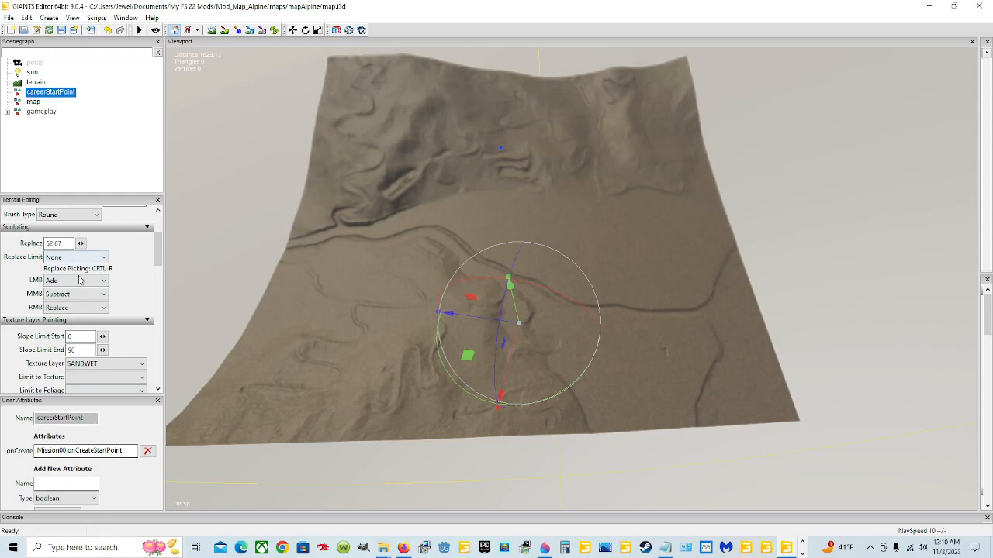
{"action": "mouse_move", "coordinate": [407, 296]}
{"action": "left_mouse_down", "text": "alt"}
{"action": "mouse_move", "coordinate": [418, 303]}
{"action": "mouse_move", "coordinate": [419, 295]}
{"action": "left_mouse_up", "text": "alt"}
- Look through the brush, texture, mesh, foliage and info layer painting settings and the available foliage layers
{"action": "scroll", "coordinate": [463, 256], "scroll_direction": "down", "scroll_amount": 4}
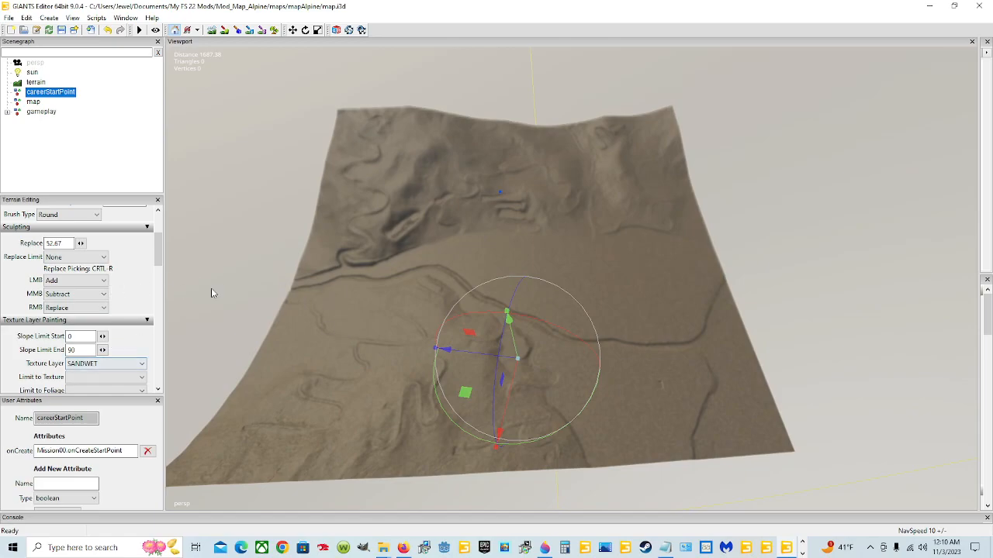
{"action": "scroll", "coordinate": [127, 284], "scroll_direction": "up", "scroll_amount": 3}
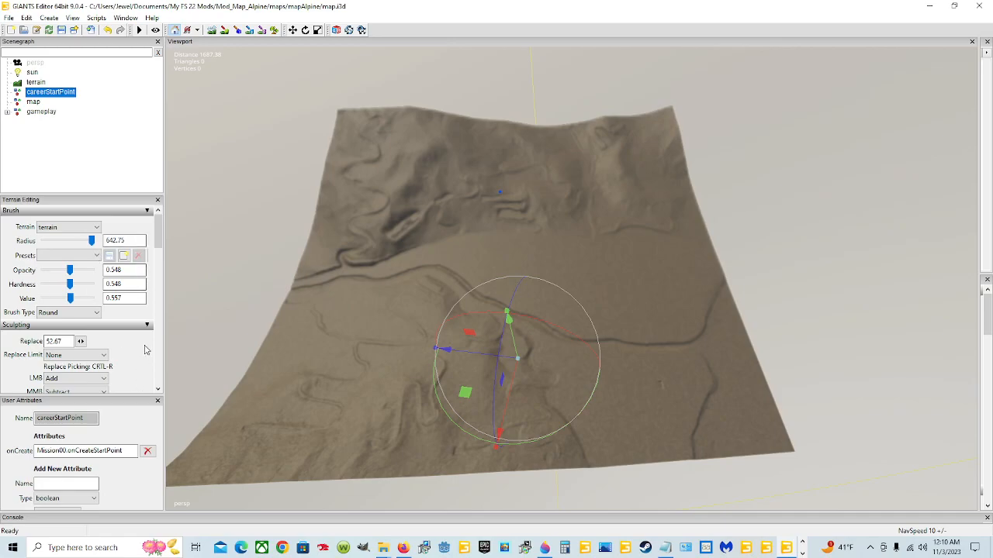
{"action": "scroll", "coordinate": [134, 364], "scroll_direction": "down", "scroll_amount": 3}
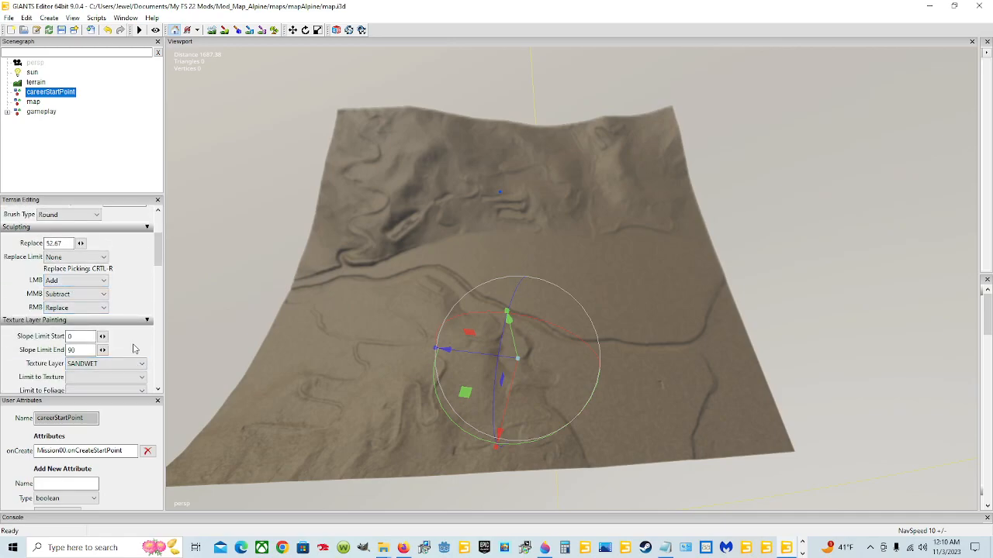
{"action": "scroll", "coordinate": [141, 340], "scroll_direction": "down", "scroll_amount": 4}
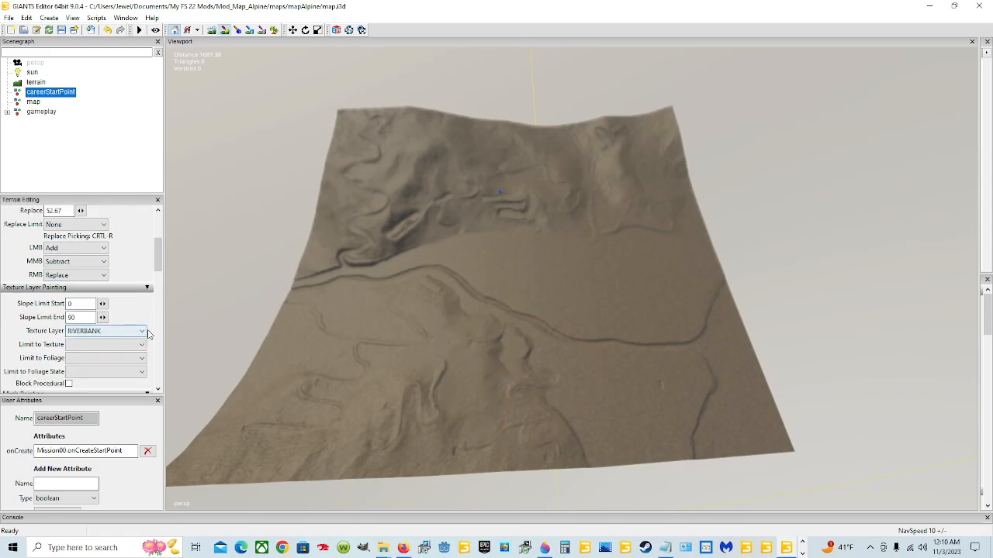
{"action": "scroll", "coordinate": [147, 322], "scroll_direction": "down", "scroll_amount": 3}
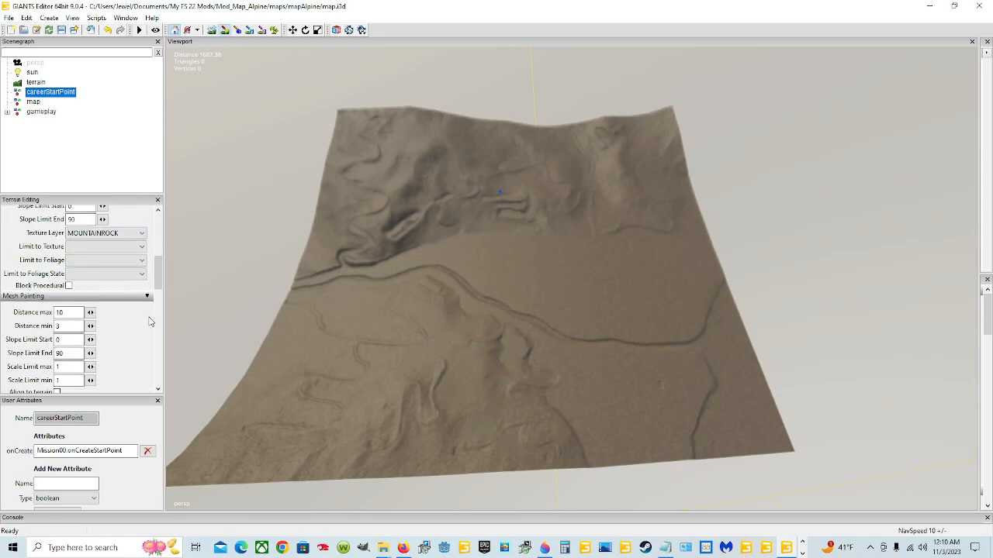
{"action": "scroll", "coordinate": [151, 322], "scroll_direction": "down", "scroll_amount": 3}
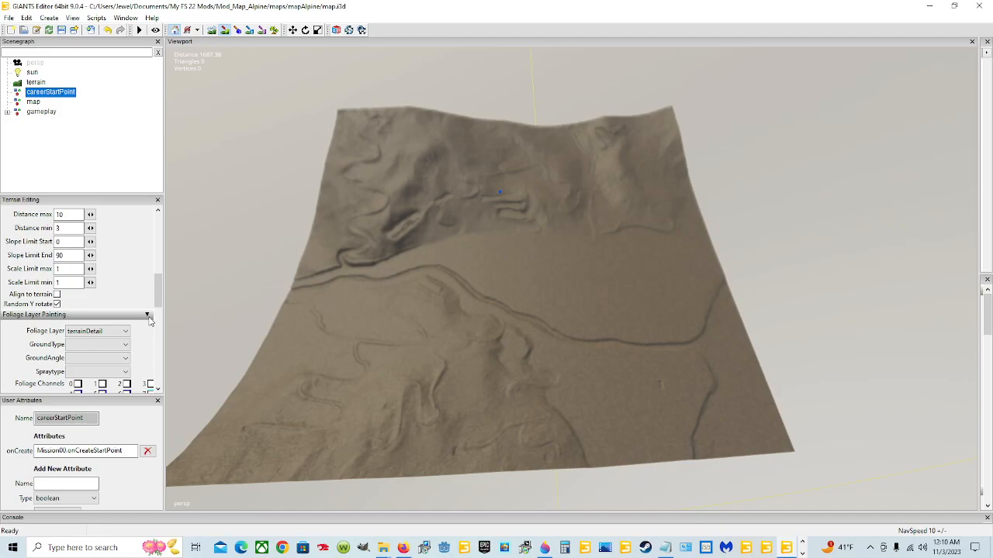
{"action": "scroll", "coordinate": [152, 349], "scroll_direction": "down", "scroll_amount": 3}
{"action": "scroll", "coordinate": [152, 348], "scroll_direction": "down", "scroll_amount": 3}
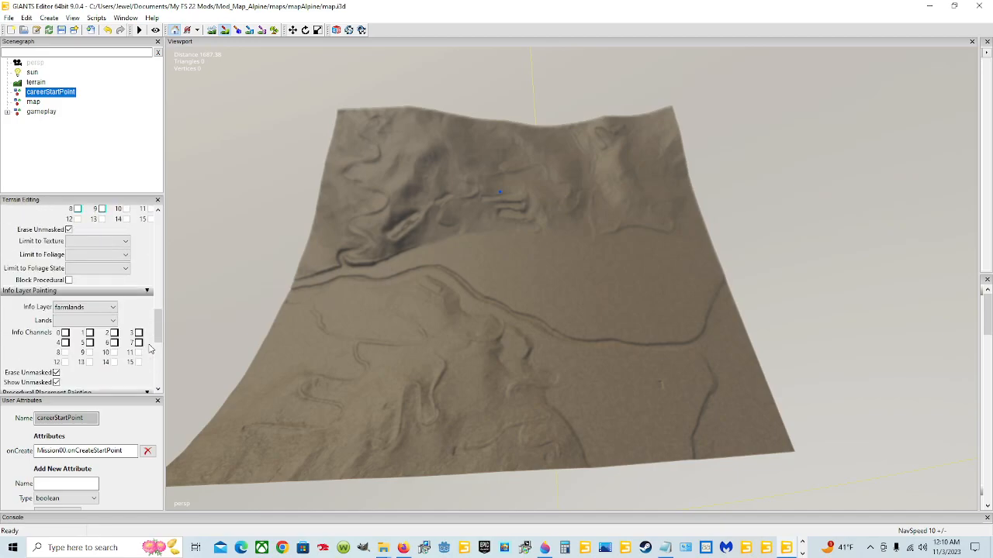
{"action": "scroll", "coordinate": [152, 349], "scroll_direction": "up", "scroll_amount": 4}
{"action": "left_click", "coordinate": [101, 266]}
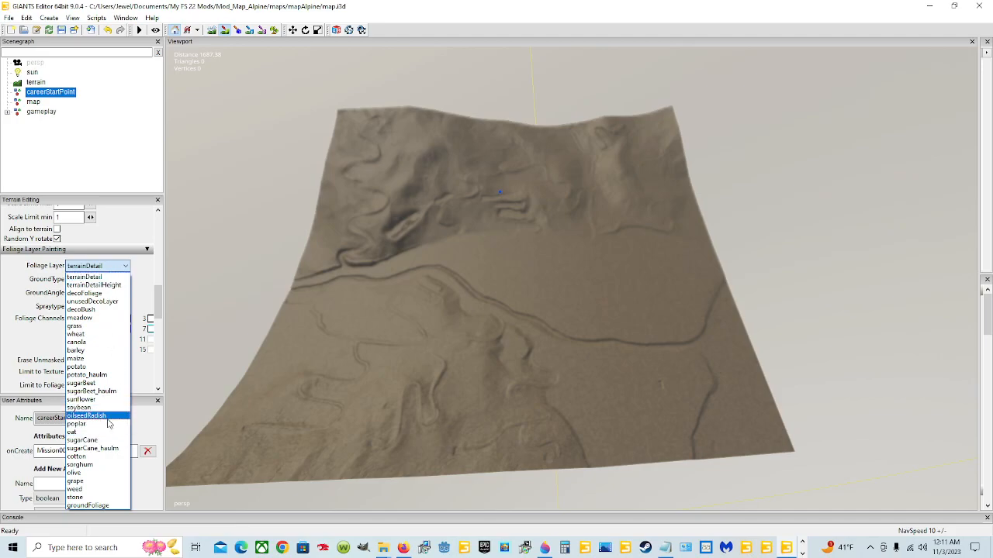
{"action": "left_click", "coordinate": [140, 266]}
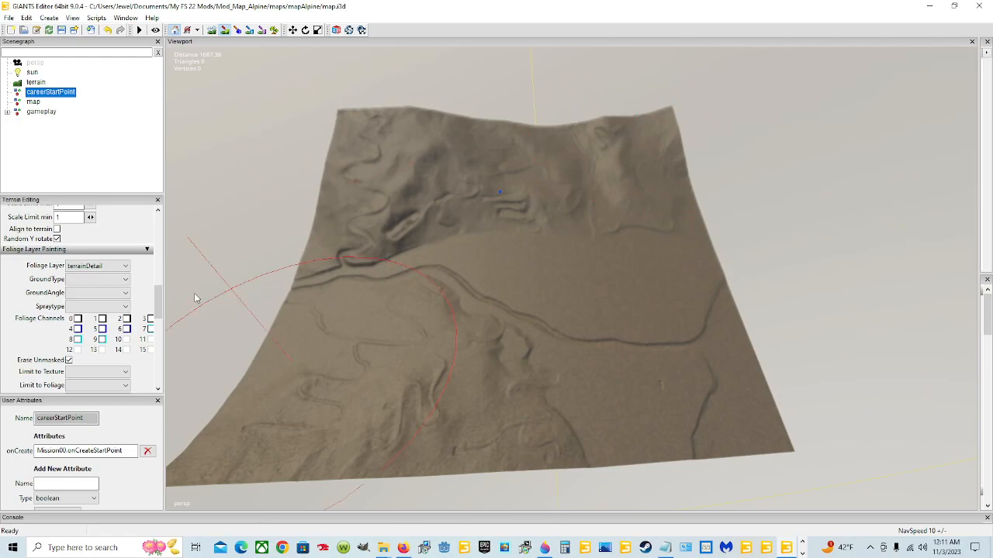
- Undo all the terrain paint strokes, texture by texture, back to the map's original grass, field and road ground textures
{"action": "left_click", "coordinate": [33, 84]}
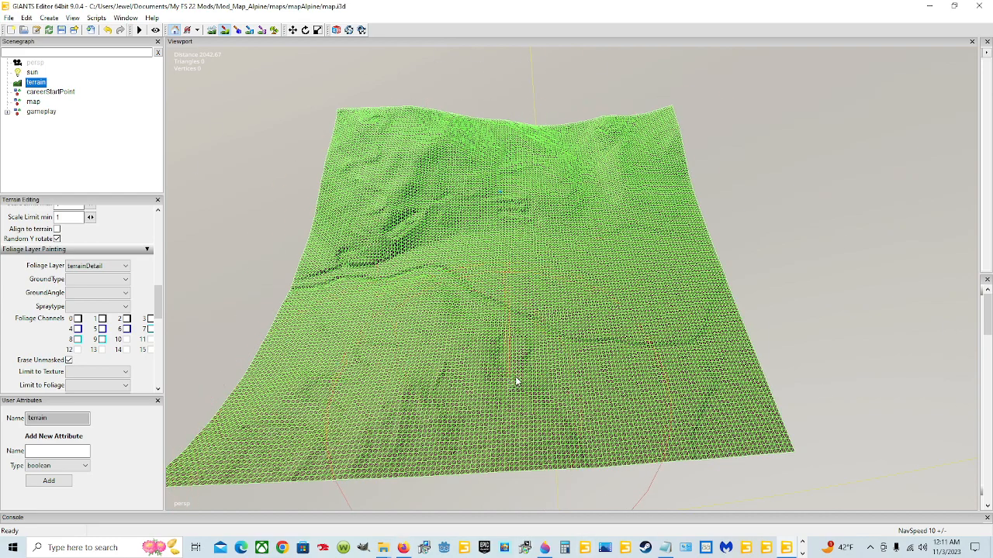
{"action": "left_click", "coordinate": [91, 142]}
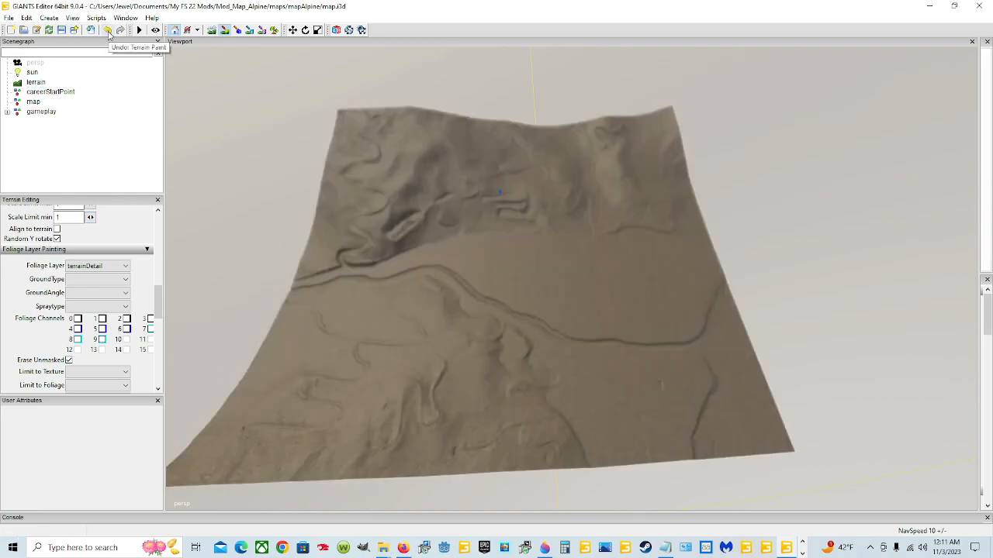
{"action": "left_click", "coordinate": [109, 32]}
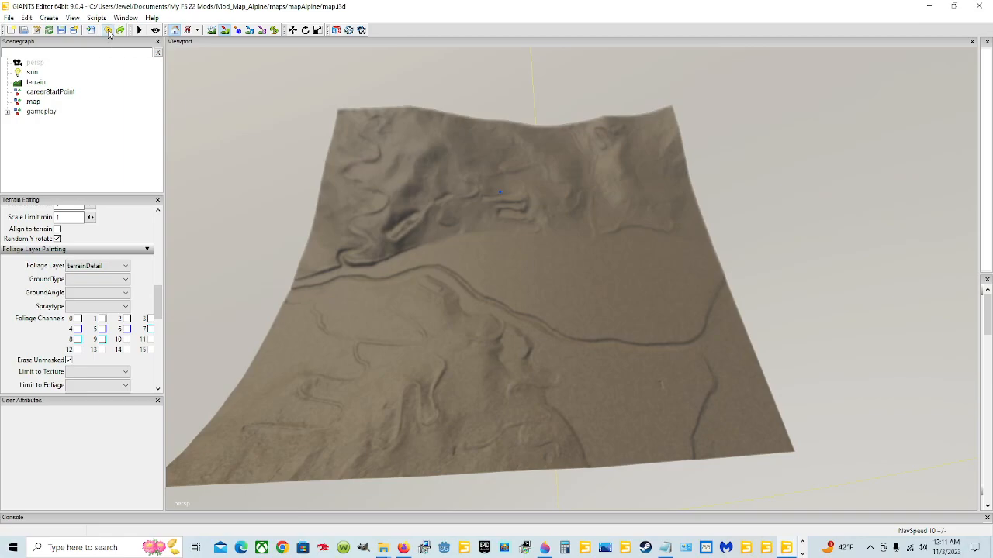
{"action": "left_click", "coordinate": [109, 33]}
{"action": "left_click", "coordinate": [109, 33]}
{"action": "left_click", "coordinate": [110, 32]}
{"action": "left_click", "coordinate": [110, 33]}
{"action": "left_click", "coordinate": [109, 32]}
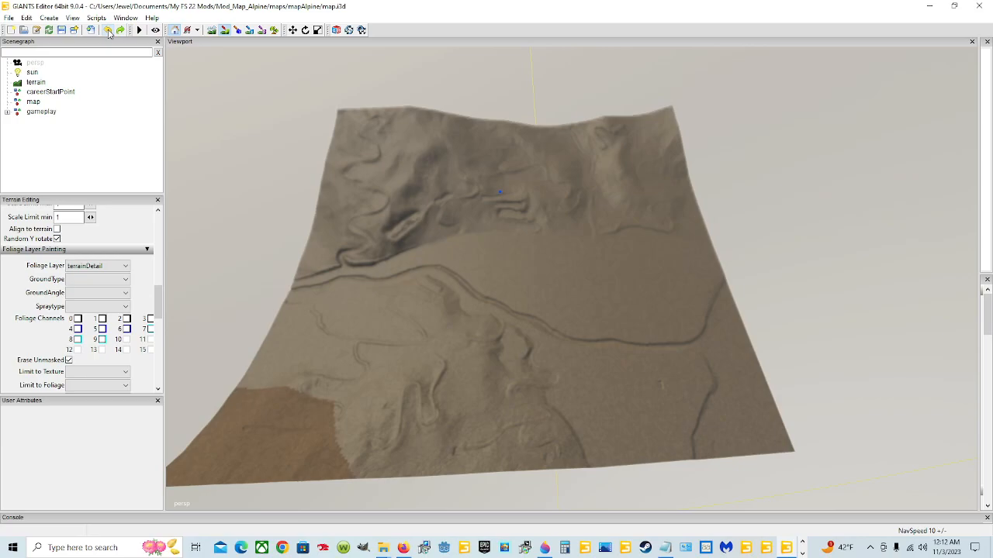
{"action": "left_click", "coordinate": [110, 33]}
{"action": "left_click", "coordinate": [109, 33]}
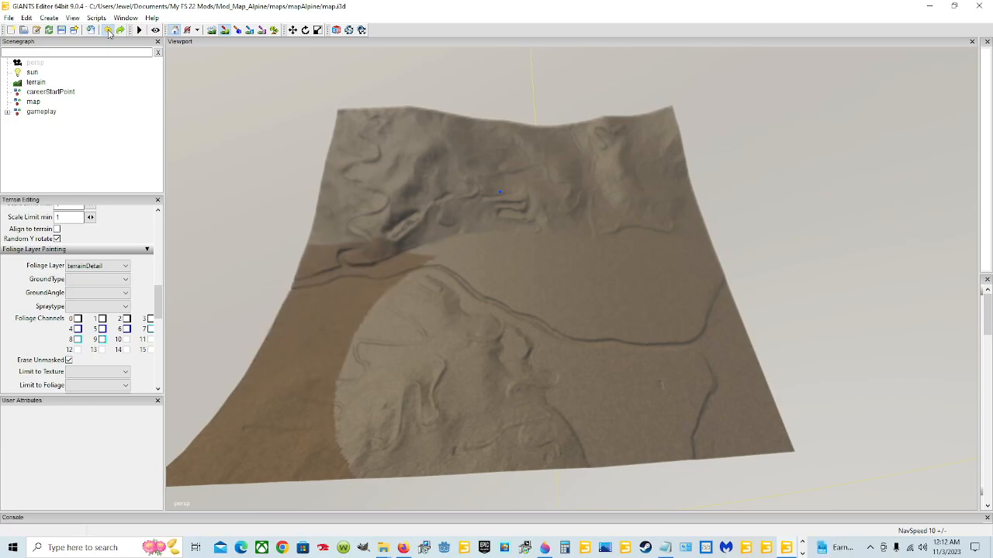
{"action": "left_click", "coordinate": [110, 33]}
{"action": "left_click", "coordinate": [109, 33]}
{"action": "left_click", "coordinate": [110, 33]}
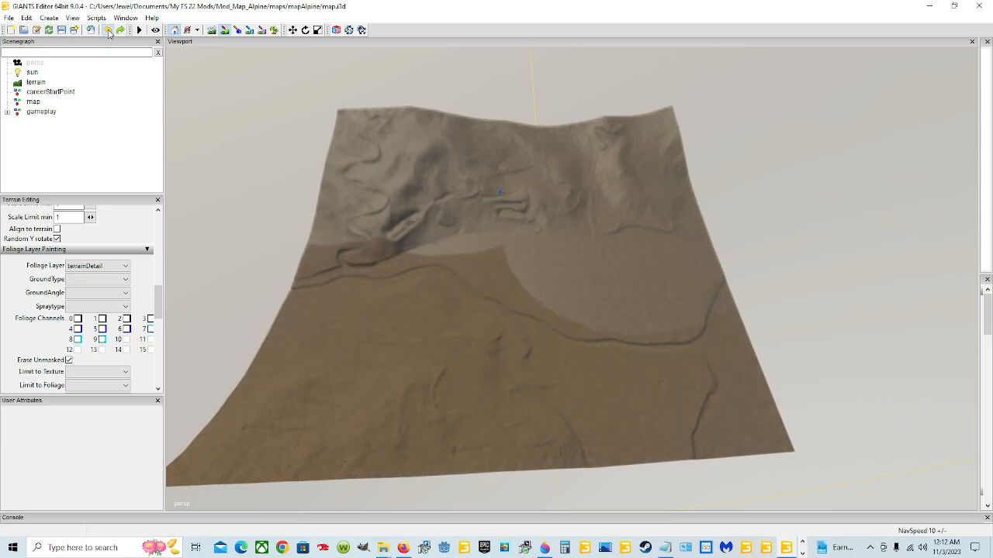
{"action": "left_click", "coordinate": [110, 33]}
{"action": "left_click", "coordinate": [110, 32]}
{"action": "left_click", "coordinate": [109, 33]}
{"action": "left_click", "coordinate": [109, 32]}
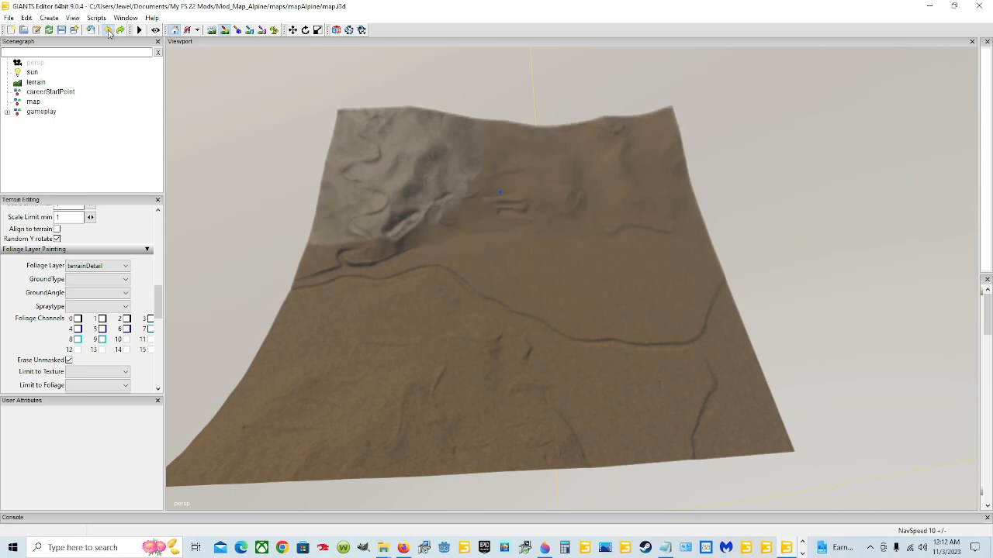
{"action": "left_click", "coordinate": [109, 33]}
{"action": "left_click", "coordinate": [109, 33]}
{"action": "left_click", "coordinate": [110, 33]}
{"action": "left_click", "coordinate": [109, 32]}
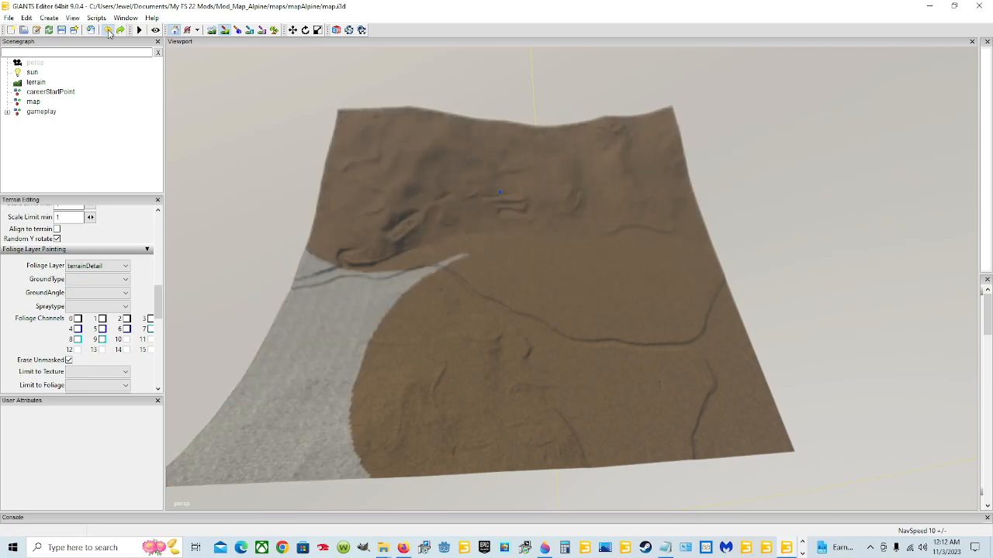
{"action": "left_click", "coordinate": [110, 32]}
{"action": "left_click", "coordinate": [109, 33]}
{"action": "left_click", "coordinate": [110, 33]}
{"action": "left_click", "coordinate": [110, 32]}
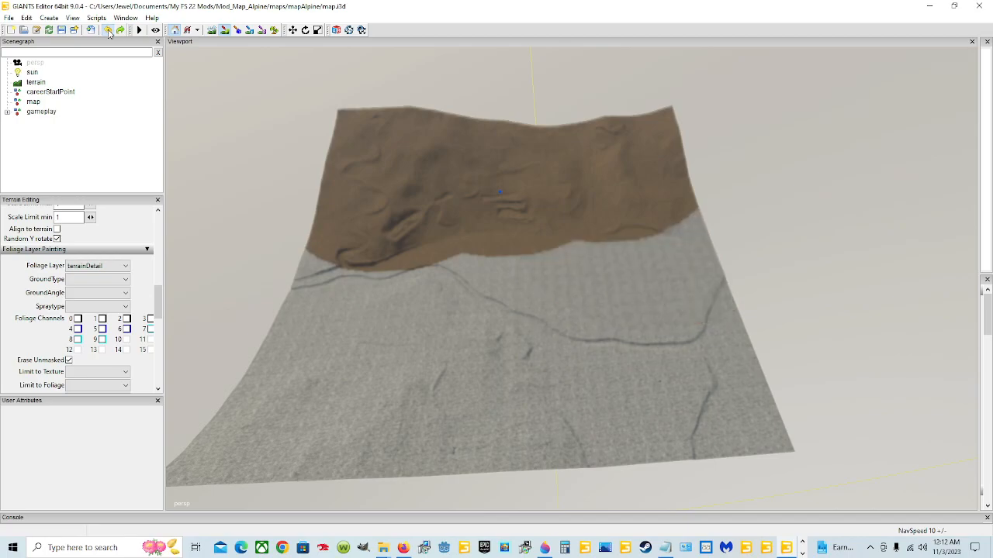
{"action": "left_click", "coordinate": [109, 32]}
{"action": "left_click", "coordinate": [109, 32]}
{"action": "left_click", "coordinate": [110, 33]}
{"action": "left_click", "coordinate": [110, 33]}
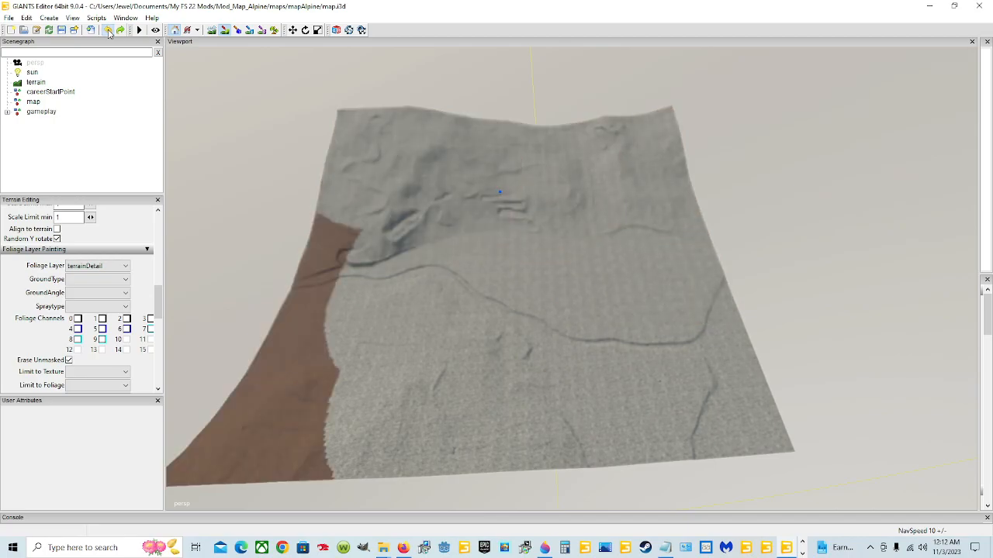
{"action": "left_click", "coordinate": [110, 33]}
{"action": "left_click", "coordinate": [110, 33]}
{"action": "left_click", "coordinate": [109, 32]}
{"action": "left_click", "coordinate": [110, 32]}
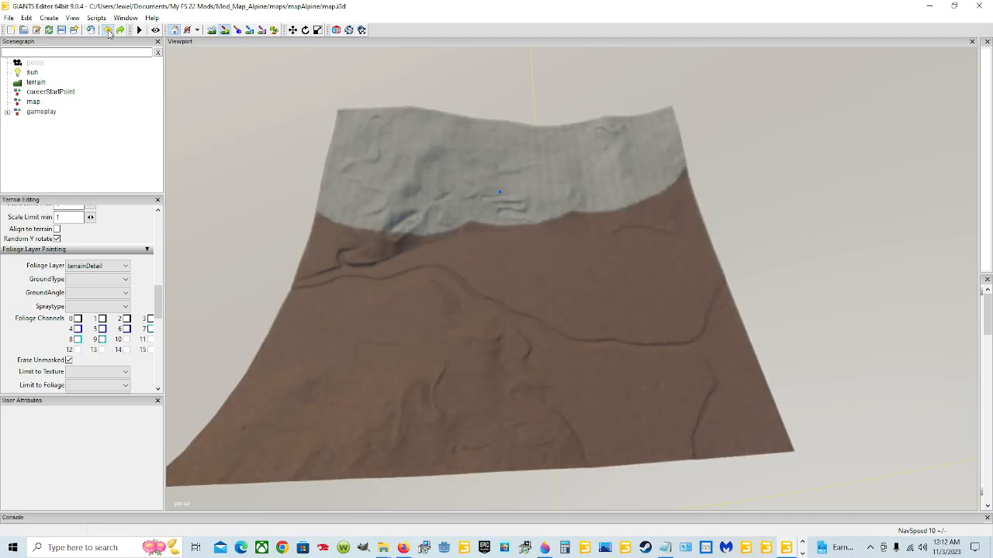
{"action": "left_click", "coordinate": [110, 32]}
{"action": "left_click", "coordinate": [109, 32]}
{"action": "left_click", "coordinate": [110, 33]}
{"action": "left_click", "coordinate": [109, 33]}
{"action": "left_click", "coordinate": [109, 32]}
{"action": "left_click", "coordinate": [110, 33]}
{"action": "left_click", "coordinate": [110, 33]}
{"action": "left_click", "coordinate": [109, 32]}
{"action": "left_click", "coordinate": [109, 32]}
{"action": "left_click", "coordinate": [109, 33]}
{"action": "left_click", "coordinate": [110, 32]}
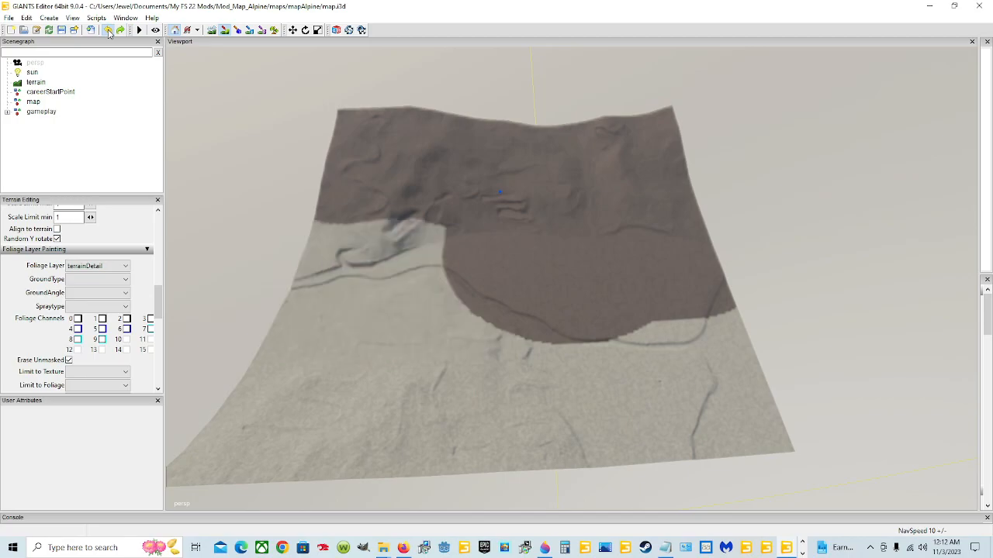
{"action": "left_click", "coordinate": [109, 32]}
{"action": "left_click", "coordinate": [110, 33]}
{"action": "left_click", "coordinate": [109, 33]}
{"action": "left_click", "coordinate": [110, 32]}
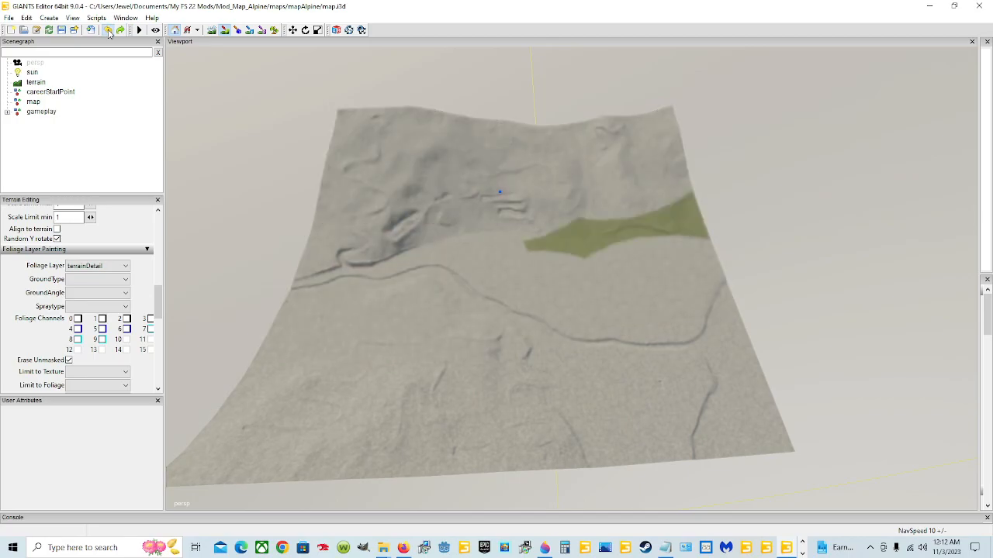
{"action": "left_click", "coordinate": [110, 32]}
{"action": "left_click", "coordinate": [109, 33]}
{"action": "left_click", "coordinate": [109, 32]}
{"action": "left_click", "coordinate": [109, 33]}
{"action": "left_click", "coordinate": [109, 33]}
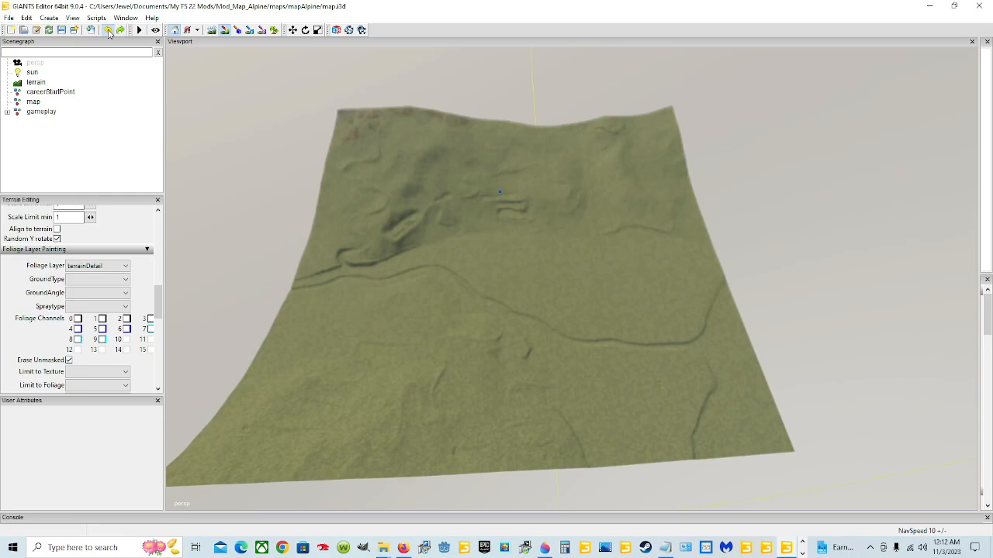
{"action": "left_click", "coordinate": [110, 32]}
{"action": "left_click", "coordinate": [110, 32]}
{"action": "left_click", "coordinate": [109, 32]}
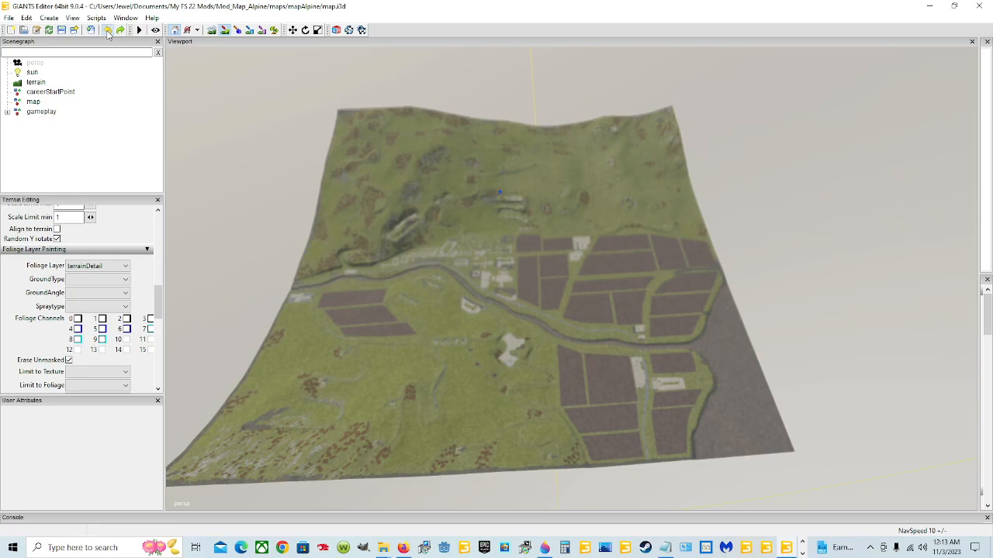
- Undo the deletions of the map's groups, including mapBoundaries, cableCars, railTracks, infrastructure, construction, backdrop, waterPlanes and locations
{"action": "left_click", "coordinate": [108, 31]}
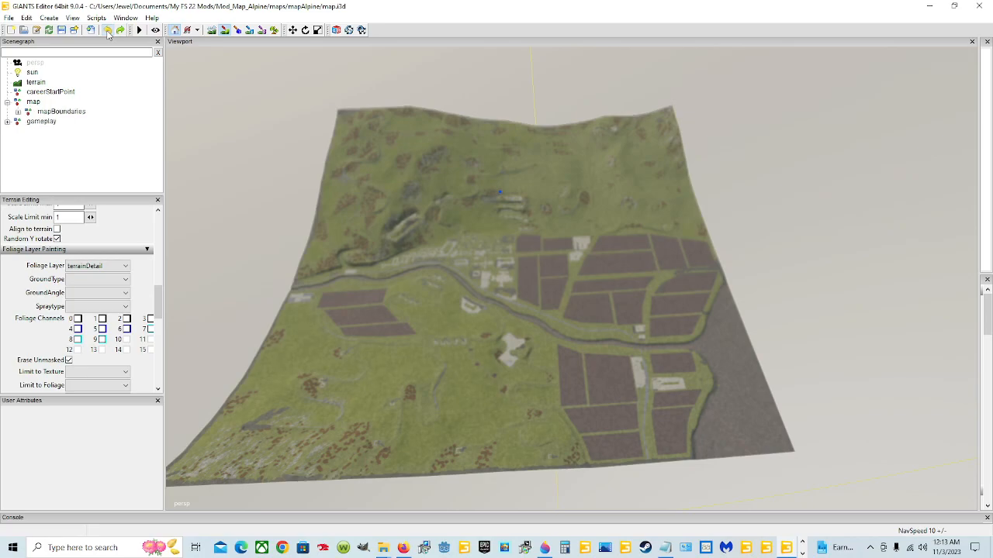
{"action": "left_click", "coordinate": [108, 31]}
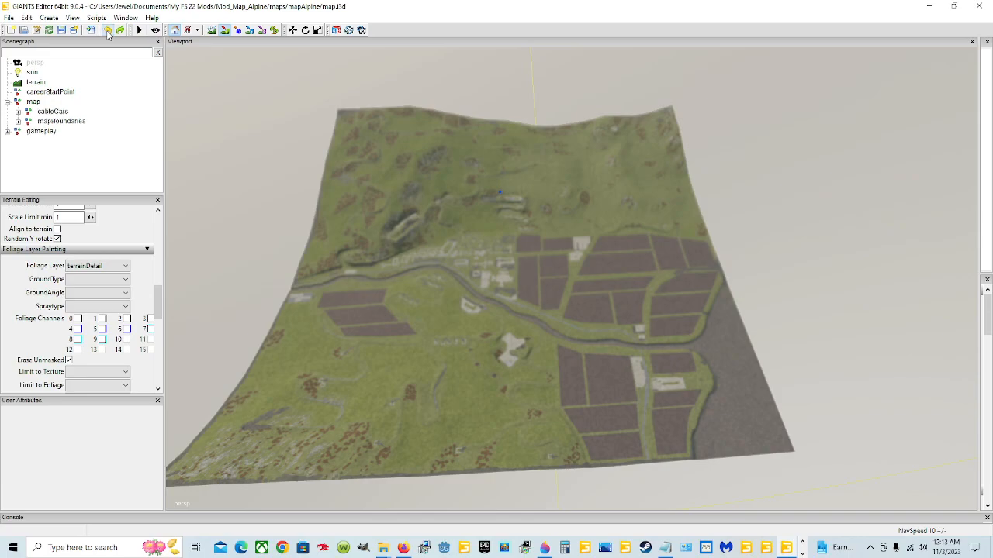
{"action": "left_click", "coordinate": [108, 31]}
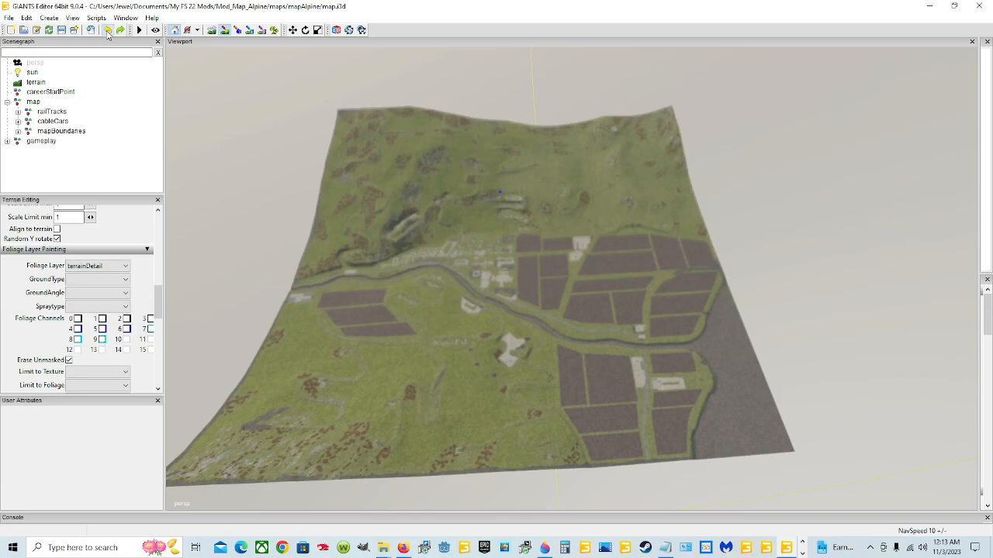
{"action": "left_click", "coordinate": [107, 31]}
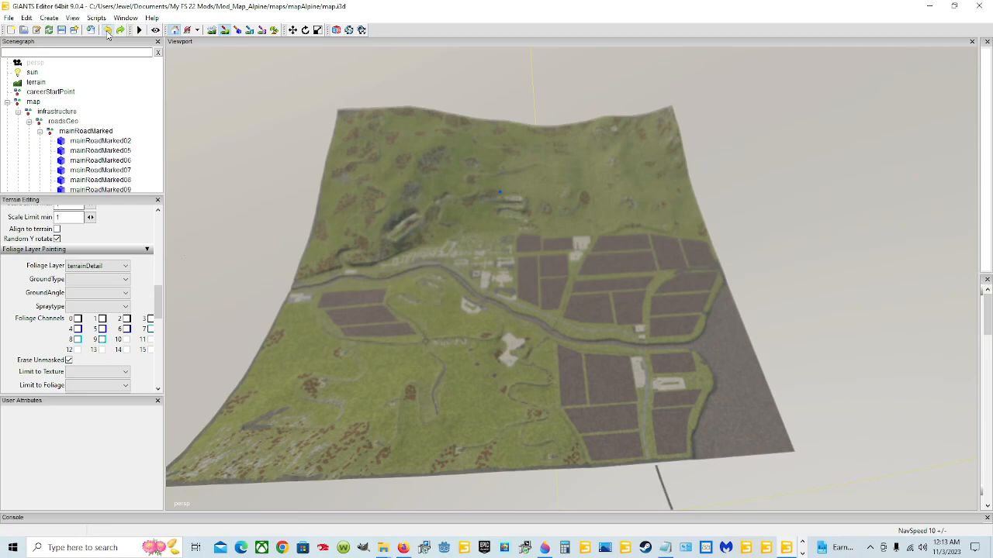
{"action": "left_click", "coordinate": [108, 31]}
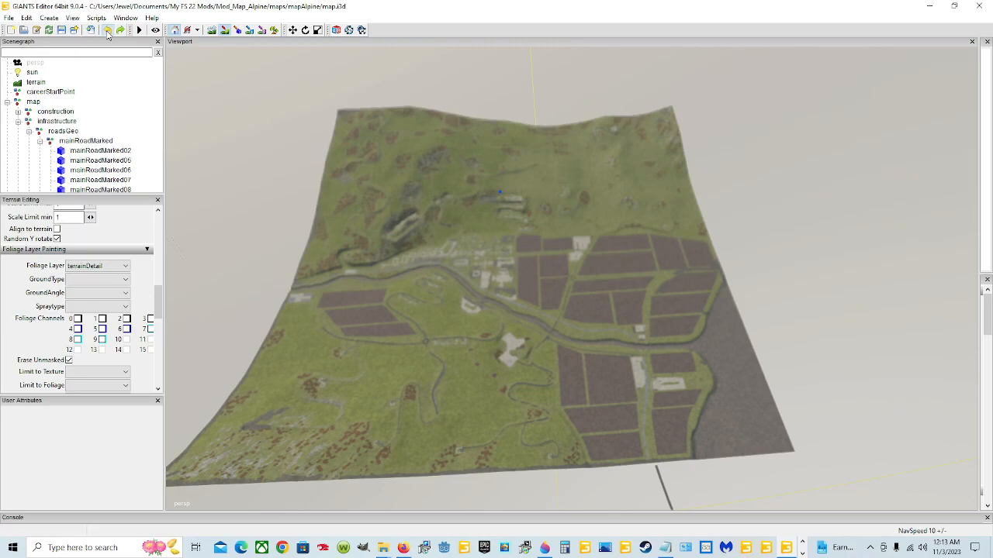
{"action": "left_click", "coordinate": [108, 31]}
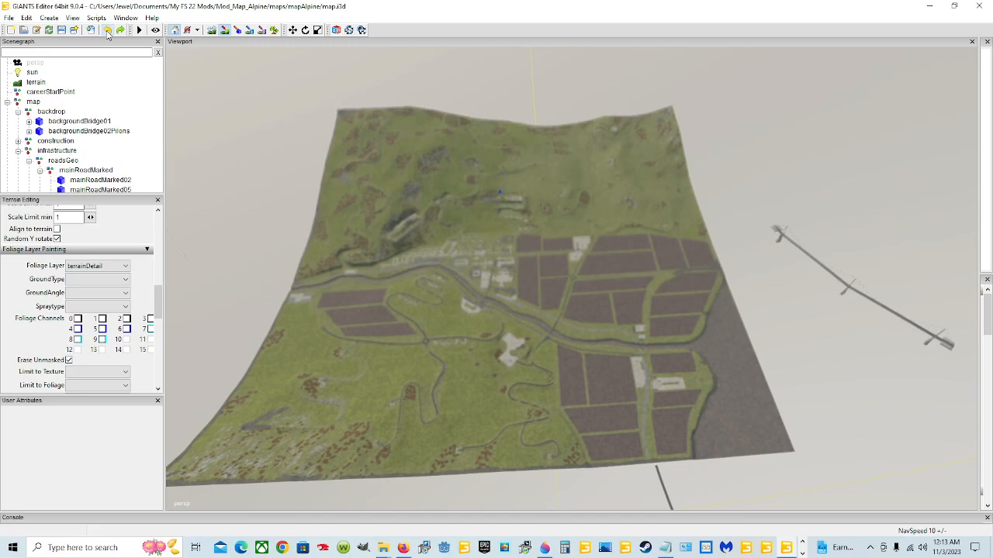
{"action": "left_click", "coordinate": [108, 32]}
{"action": "left_click", "coordinate": [108, 31]}
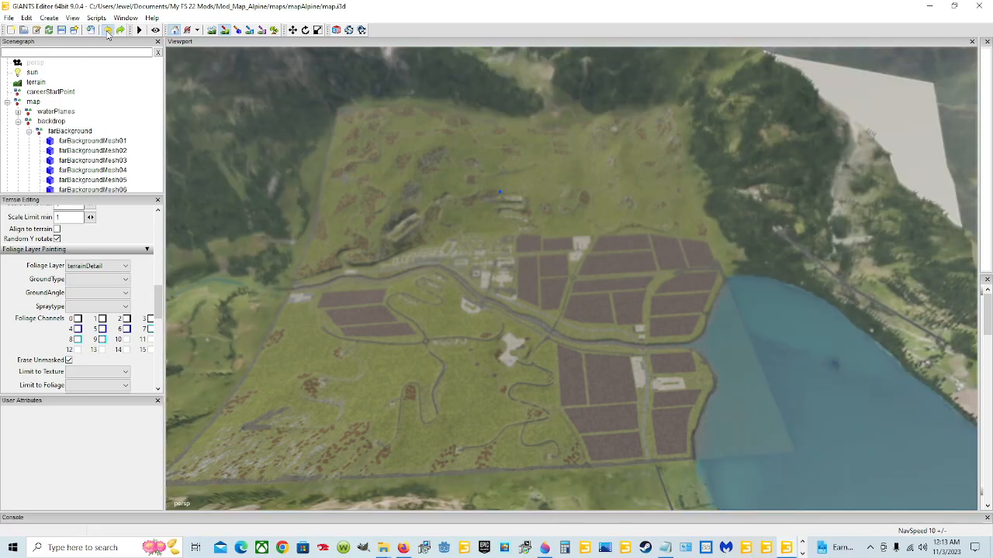
{"action": "left_click", "coordinate": [108, 31]}
{"action": "left_click", "coordinate": [108, 33]}
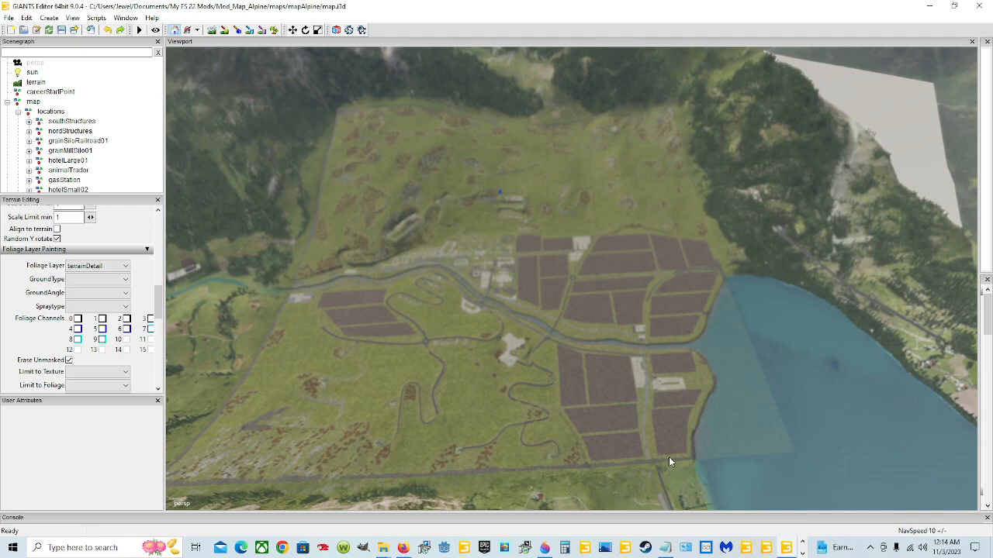
- Examine the terrain's extent, then the roads, fields, trees and bordering mountainside of the alpine map from closer viewpoints
{"action": "left_click", "coordinate": [35, 83]}
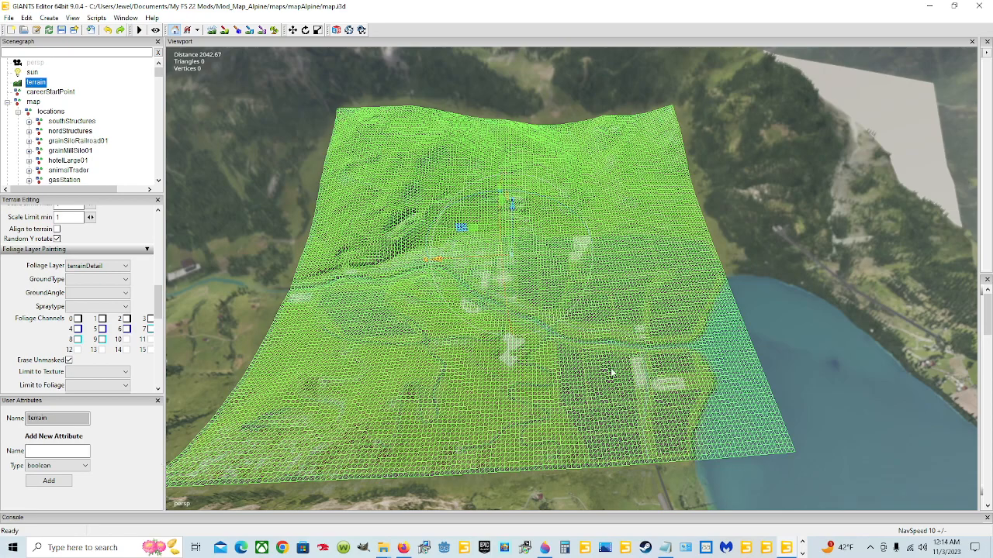
{"action": "left_click", "coordinate": [100, 98]}
{"action": "left_click_drag", "start_coordinate": [557, 257], "coordinate": [623, 91], "text": "alt"}
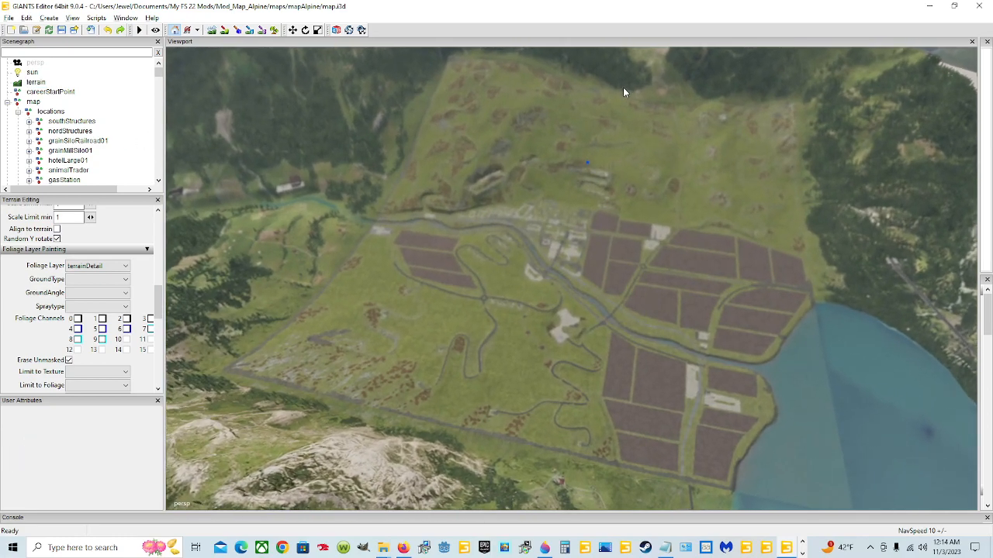
{"action": "scroll", "coordinate": [402, 293], "scroll_direction": "up", "scroll_amount": 3}
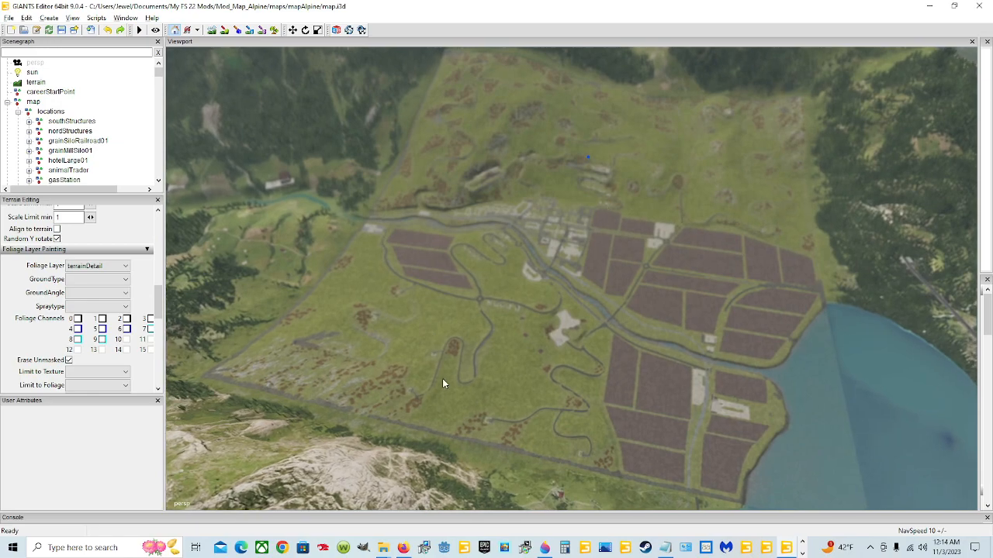
{"action": "scroll", "coordinate": [522, 200], "scroll_direction": "up", "scroll_amount": 2}
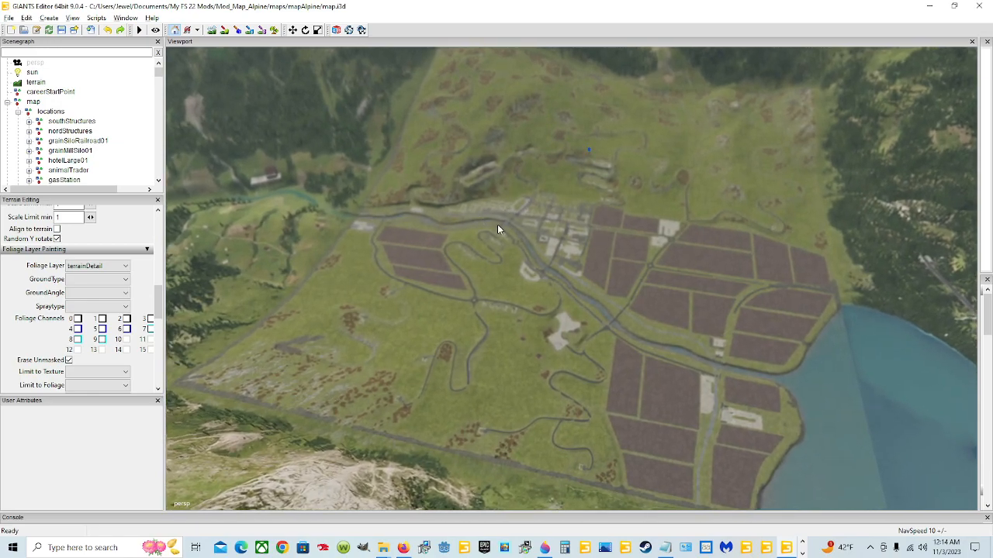
{"action": "scroll", "coordinate": [393, 345], "scroll_direction": "up", "scroll_amount": 3}
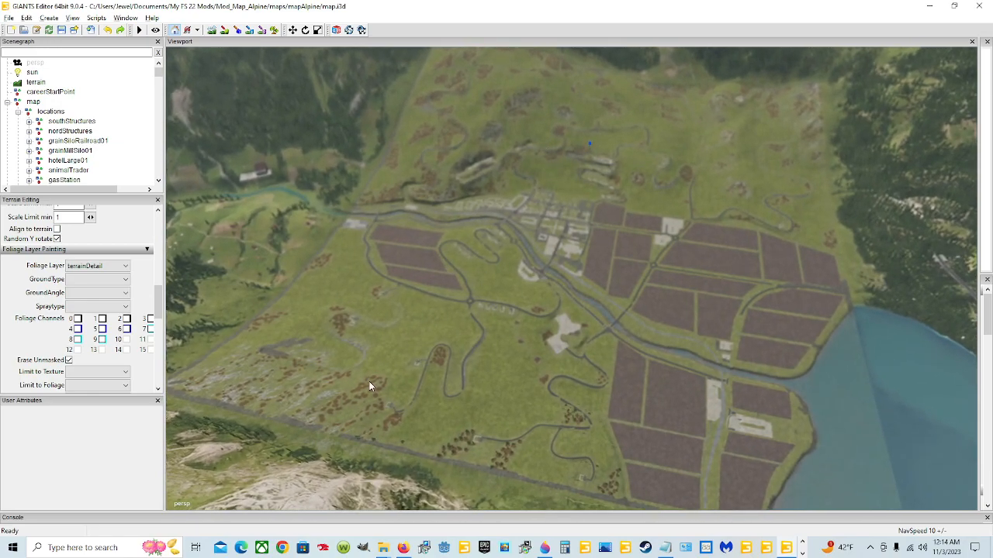
{"action": "scroll", "coordinate": [393, 343], "scroll_direction": "up", "scroll_amount": 3}
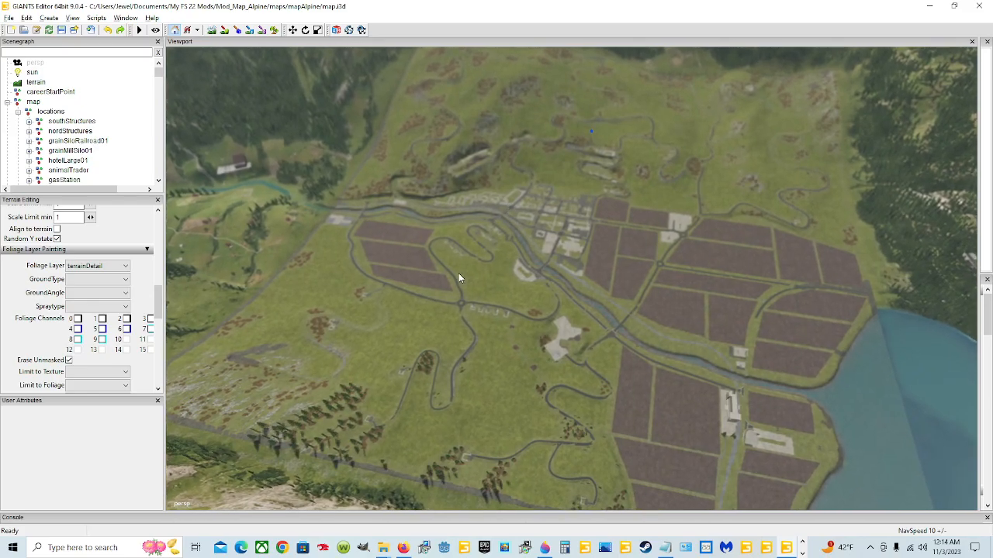
{"action": "scroll", "coordinate": [588, 215], "scroll_direction": "up", "scroll_amount": 3}
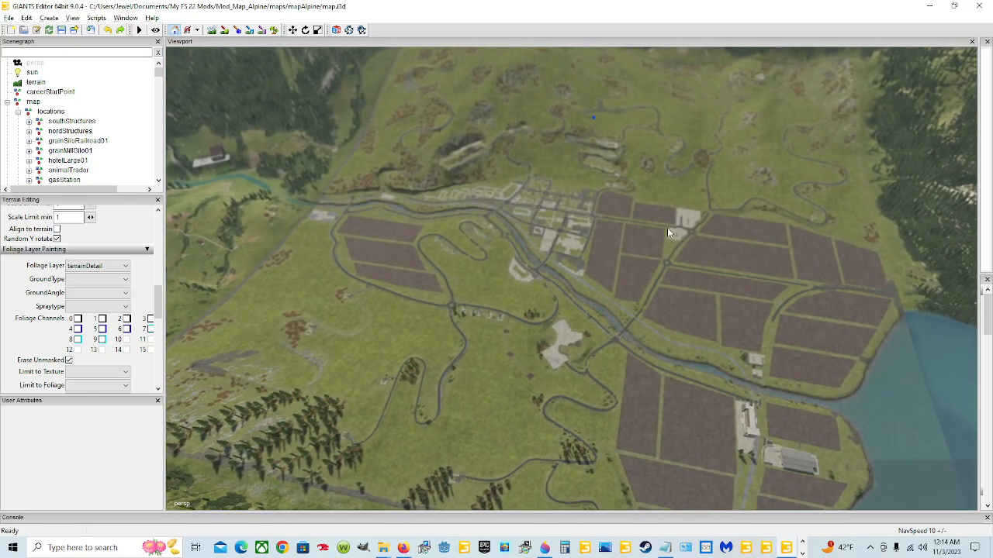
{"action": "left_click_drag", "start_coordinate": [649, 218], "coordinate": [582, 287], "text": "alt"}
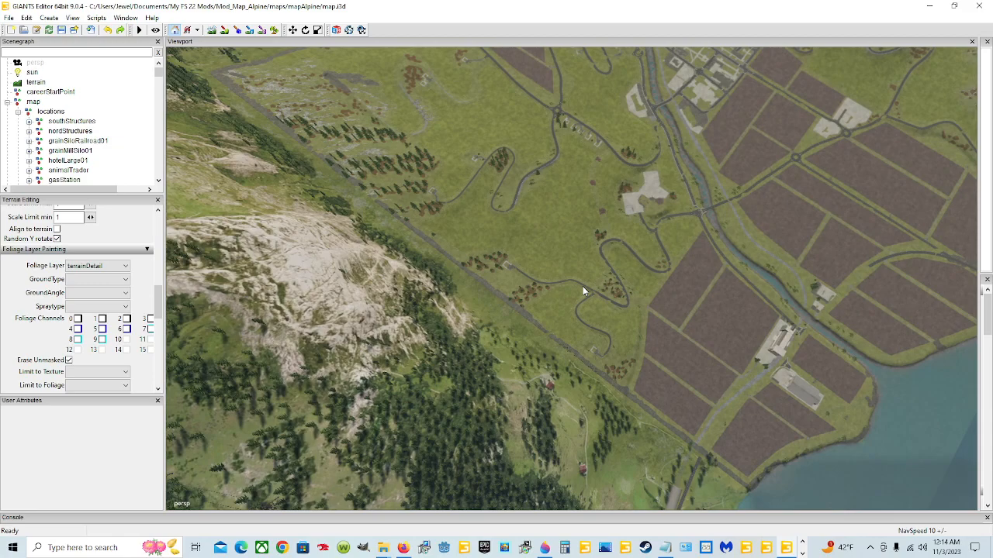
{"action": "left_click_drag", "start_coordinate": [646, 232], "coordinate": [698, 249], "text": "alt"}
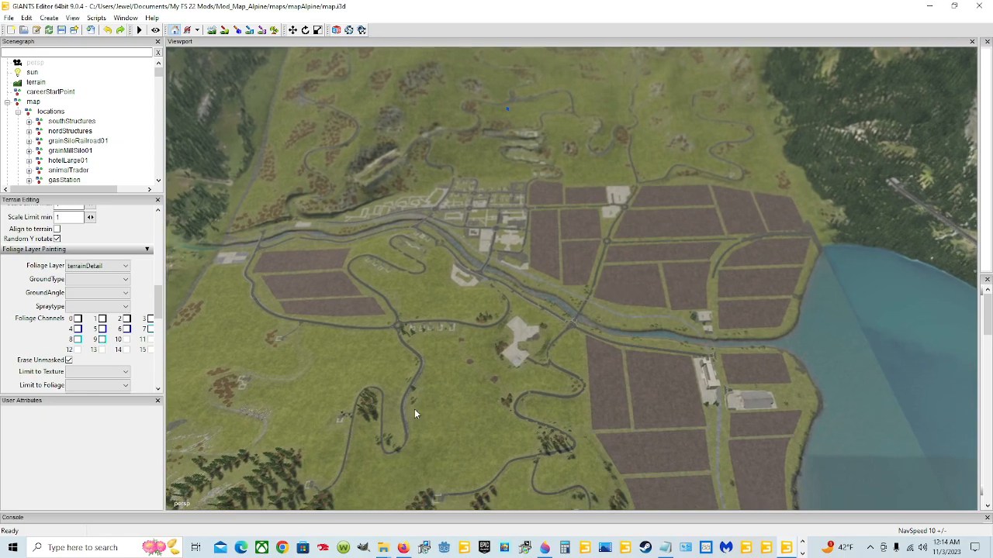
- Inspect the whole valley with its town, fields, lake and surrounding background mountains from overview angles
{"action": "scroll", "coordinate": [617, 395], "scroll_direction": "down", "scroll_amount": 3}
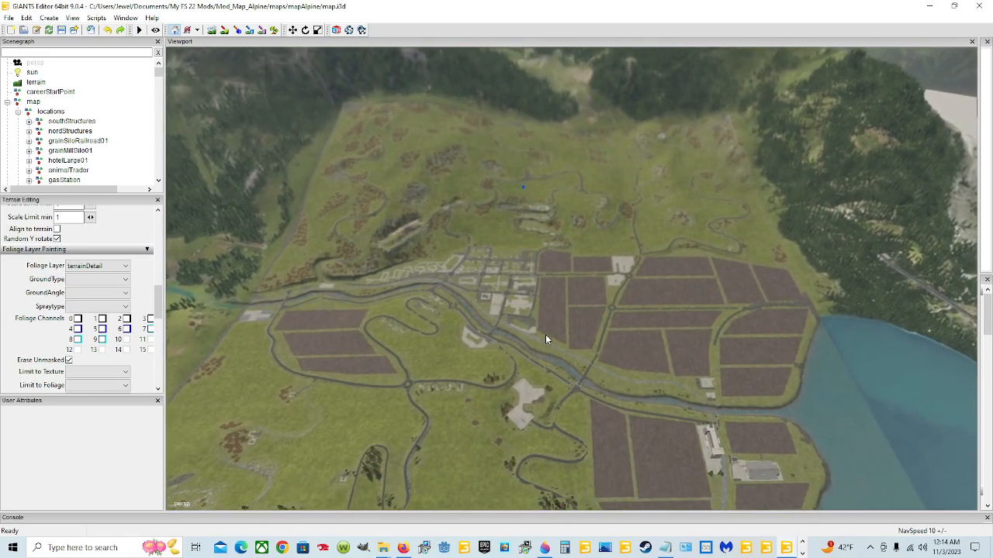
{"action": "left_click_drag", "start_coordinate": [545, 334], "coordinate": [555, 332], "text": "alt"}
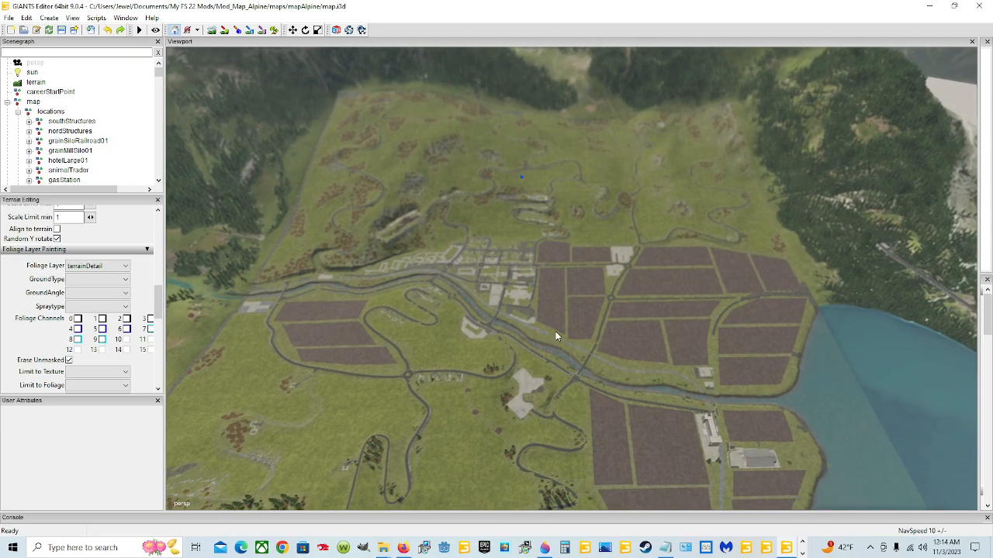
{"action": "scroll", "coordinate": [554, 333], "scroll_direction": "down", "scroll_amount": 1}
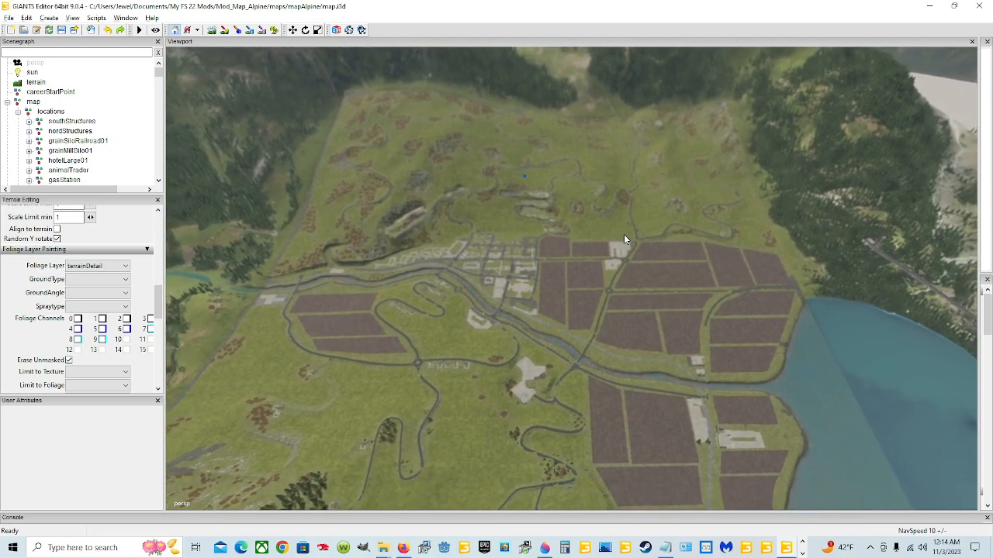
{"action": "mouse_move", "coordinate": [627, 288]}
{"action": "left_mouse_down", "text": "alt"}
{"action": "mouse_move", "coordinate": [629, 330]}
{"action": "mouse_move", "coordinate": [629, 306]}
{"action": "left_mouse_up", "text": "alt"}
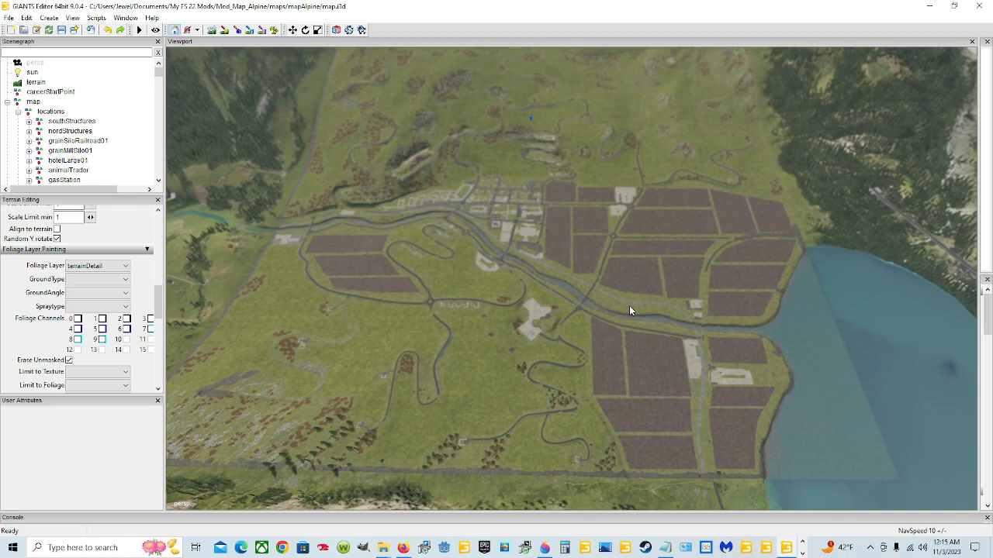
{"action": "left_click_drag", "start_coordinate": [638, 328], "coordinate": [644, 309], "text": "alt"}
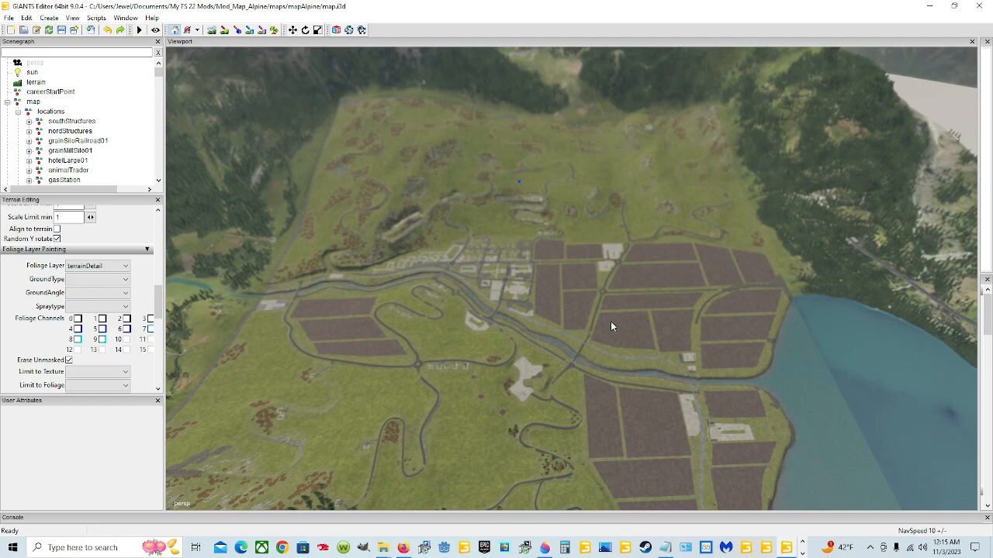
{"action": "scroll", "coordinate": [611, 322], "scroll_direction": "down", "scroll_amount": 3}
{"action": "mouse_move", "coordinate": [610, 322]}
{"action": "left_mouse_down", "text": "alt"}
{"action": "mouse_move", "coordinate": [616, 358]}
{"action": "mouse_move", "coordinate": [717, 332]}
{"action": "mouse_move", "coordinate": [631, 308]}
{"action": "mouse_move", "coordinate": [615, 325]}
{"action": "left_mouse_up", "text": "alt"}
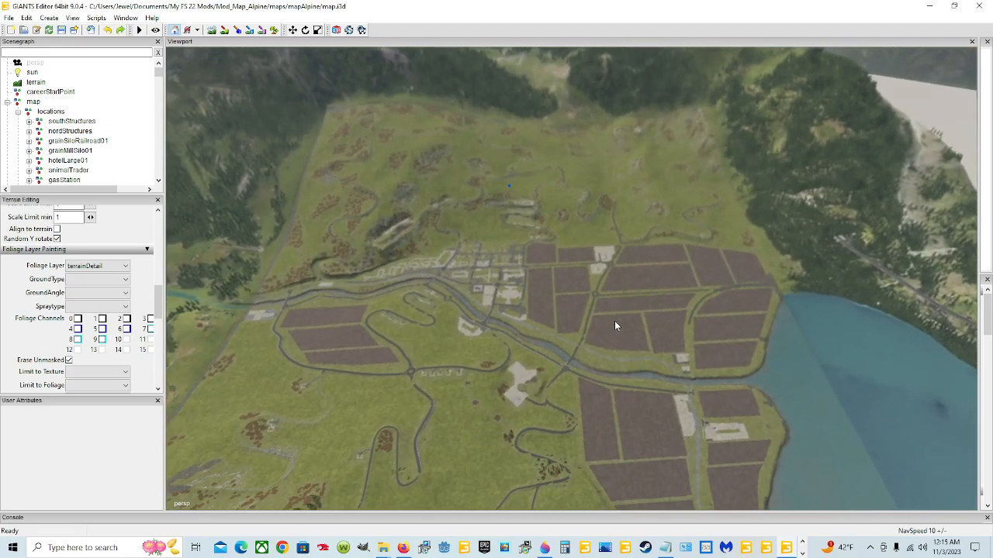